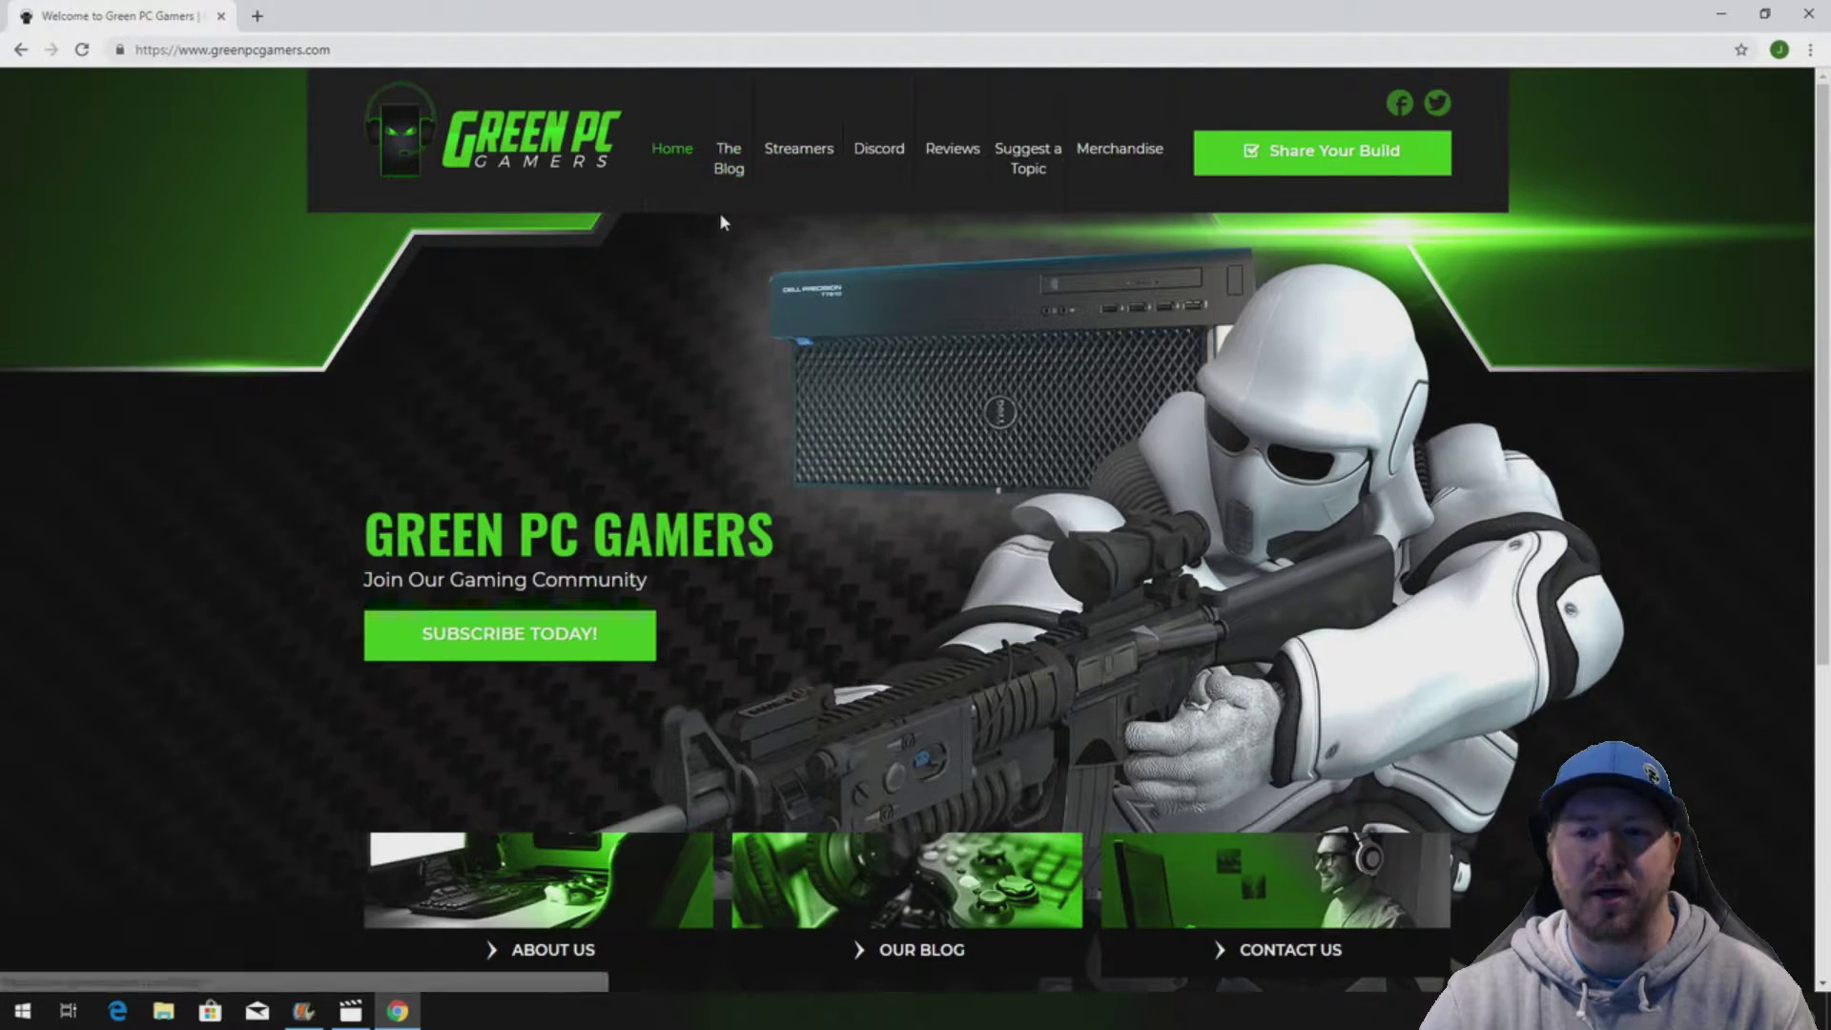
Open the blog's HP Z400 Gaming Computer and Other Upgrades article and review its recommended processors, memory, drives and graphics cards
{"action": "left_click", "coordinate": [727, 170]}
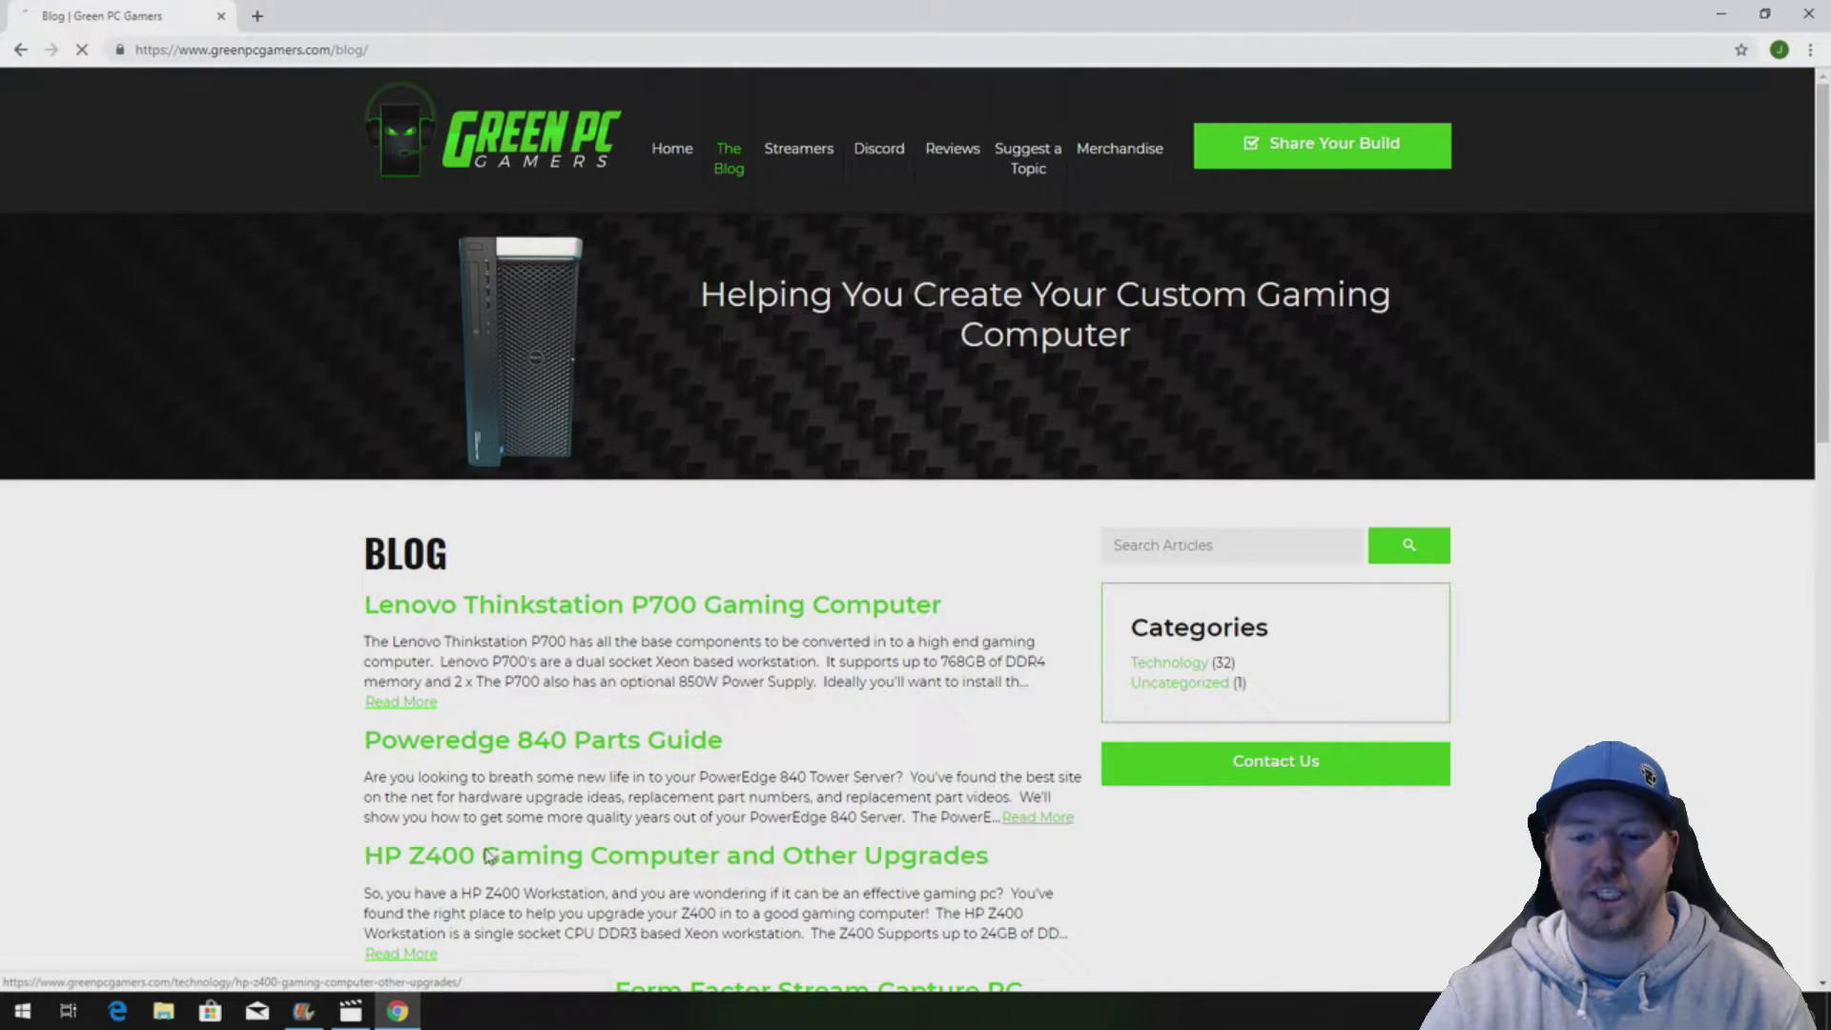
{"action": "left_click", "coordinate": [491, 854]}
{"action": "scroll", "coordinate": [814, 490], "scroll_direction": "down", "scroll_amount": 6}
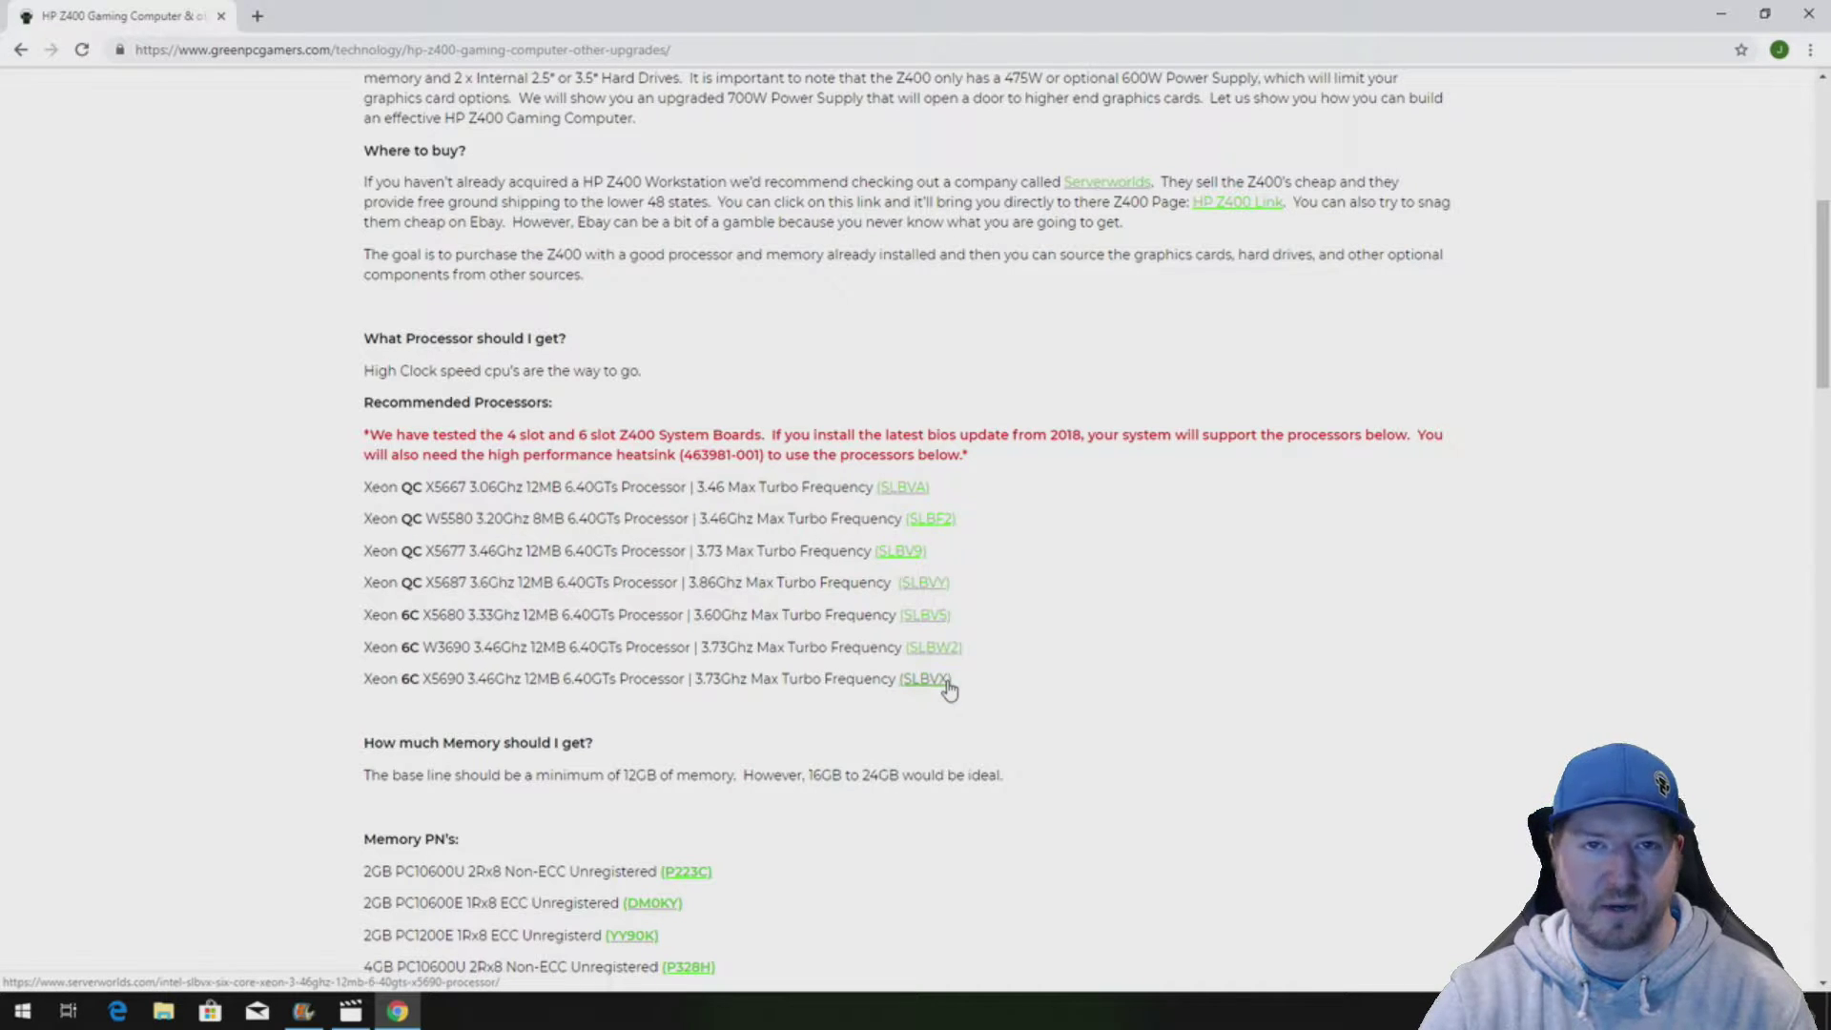
{"action": "scroll", "coordinate": [734, 679], "scroll_direction": "down", "scroll_amount": 7}
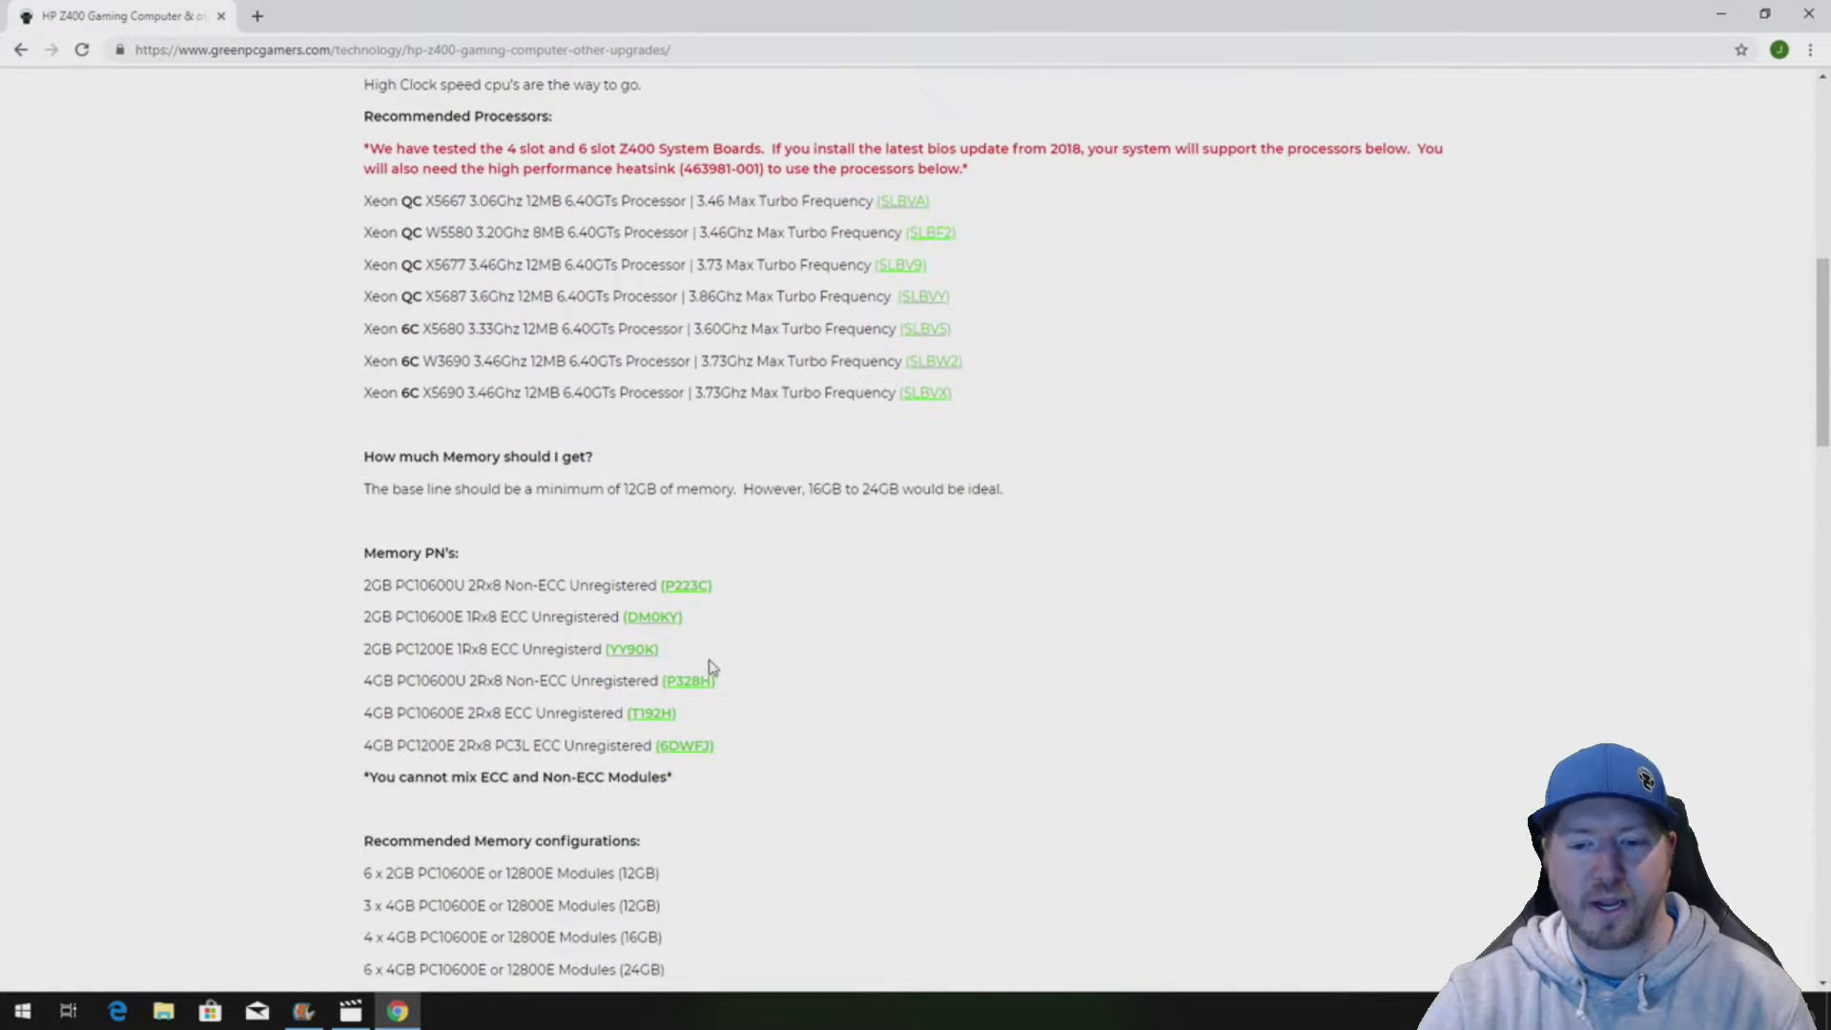
{"action": "scroll", "coordinate": [704, 674], "scroll_direction": "down", "scroll_amount": 3}
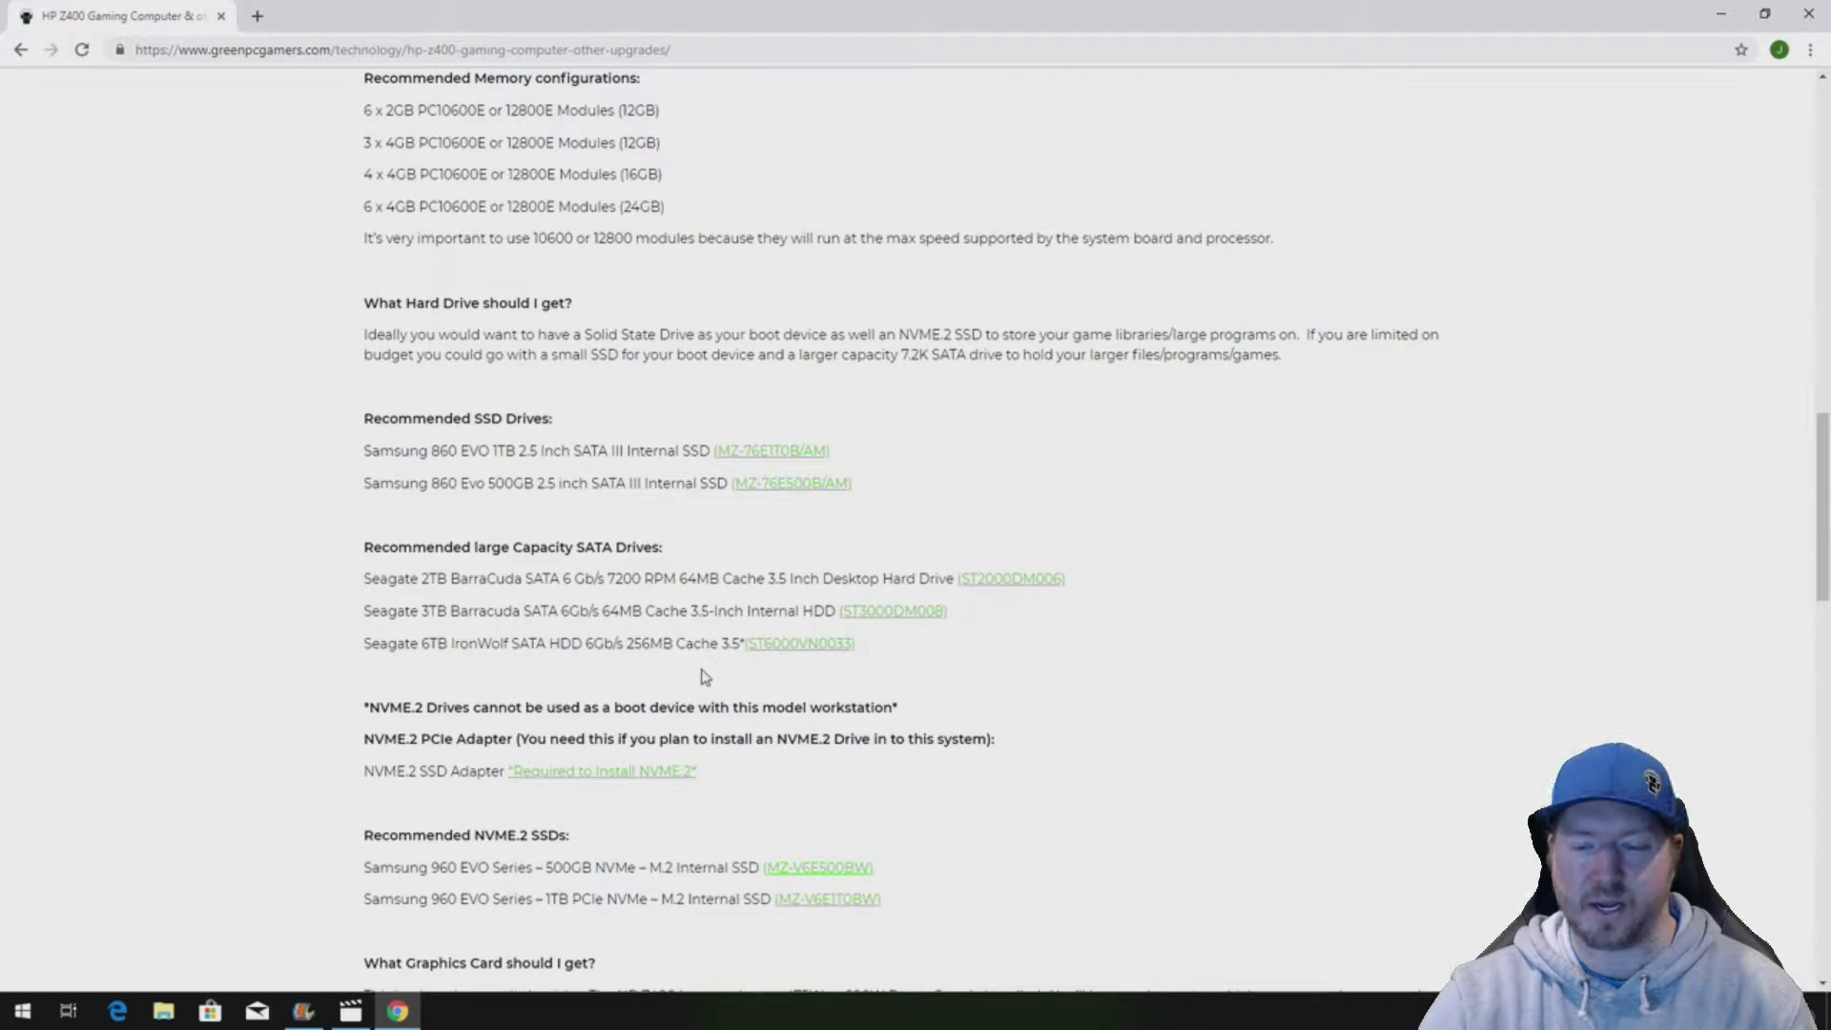
{"action": "scroll", "coordinate": [704, 677], "scroll_direction": "down", "scroll_amount": 4}
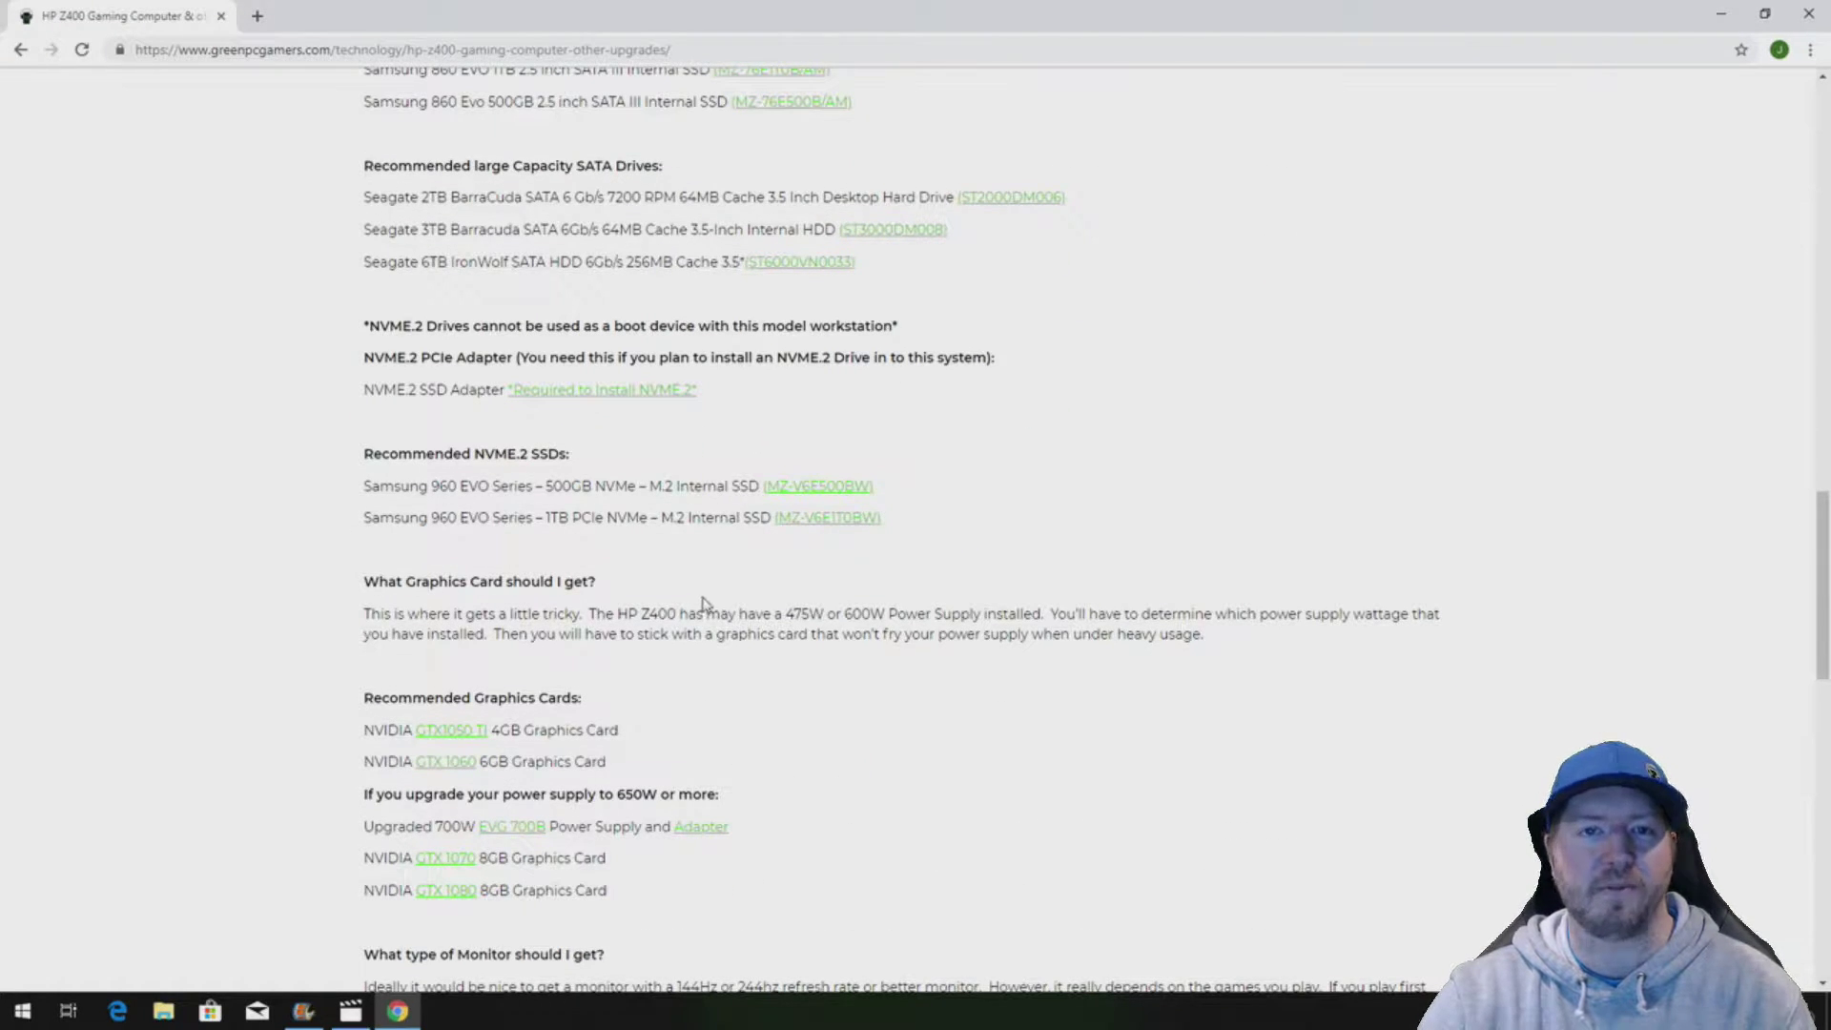
{"action": "scroll", "coordinate": [703, 601], "scroll_direction": "up", "scroll_amount": 20}
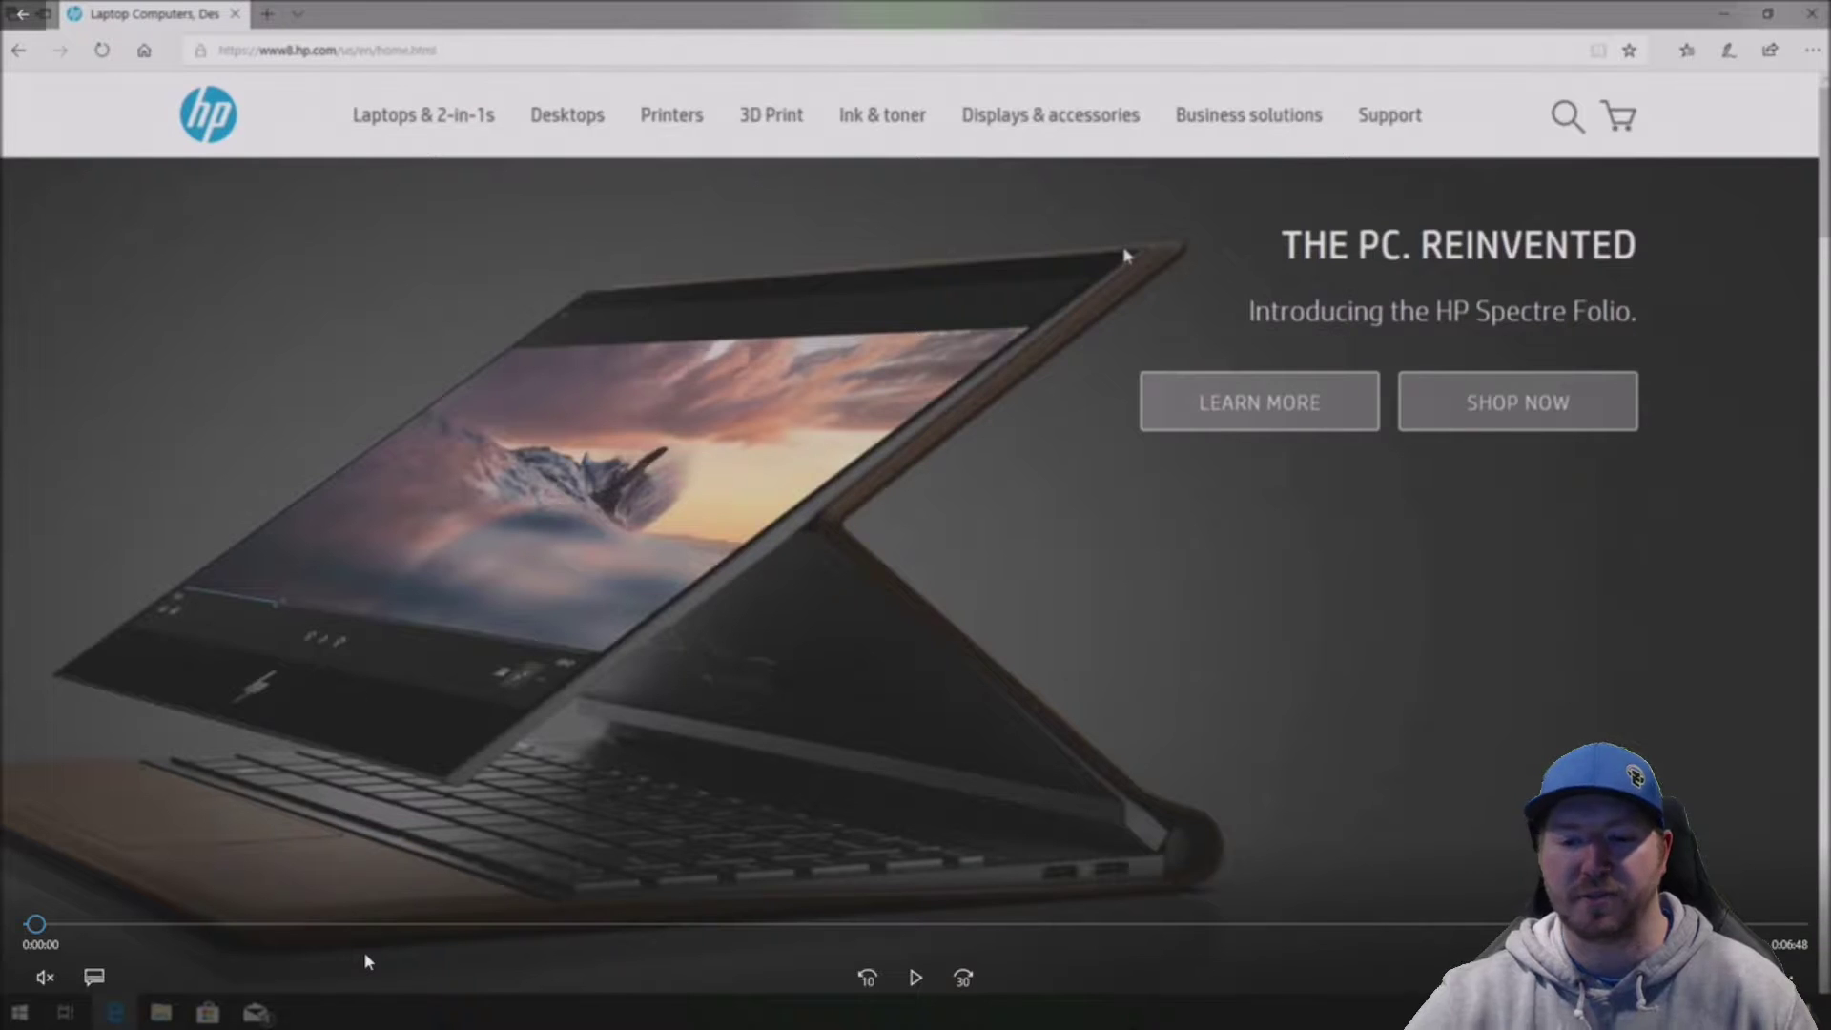
Open the HP support driver downloads for the HP Z400 Workstation and list the software for Windows 7 (64-bit)
{"action": "left_click", "coordinate": [915, 977]}
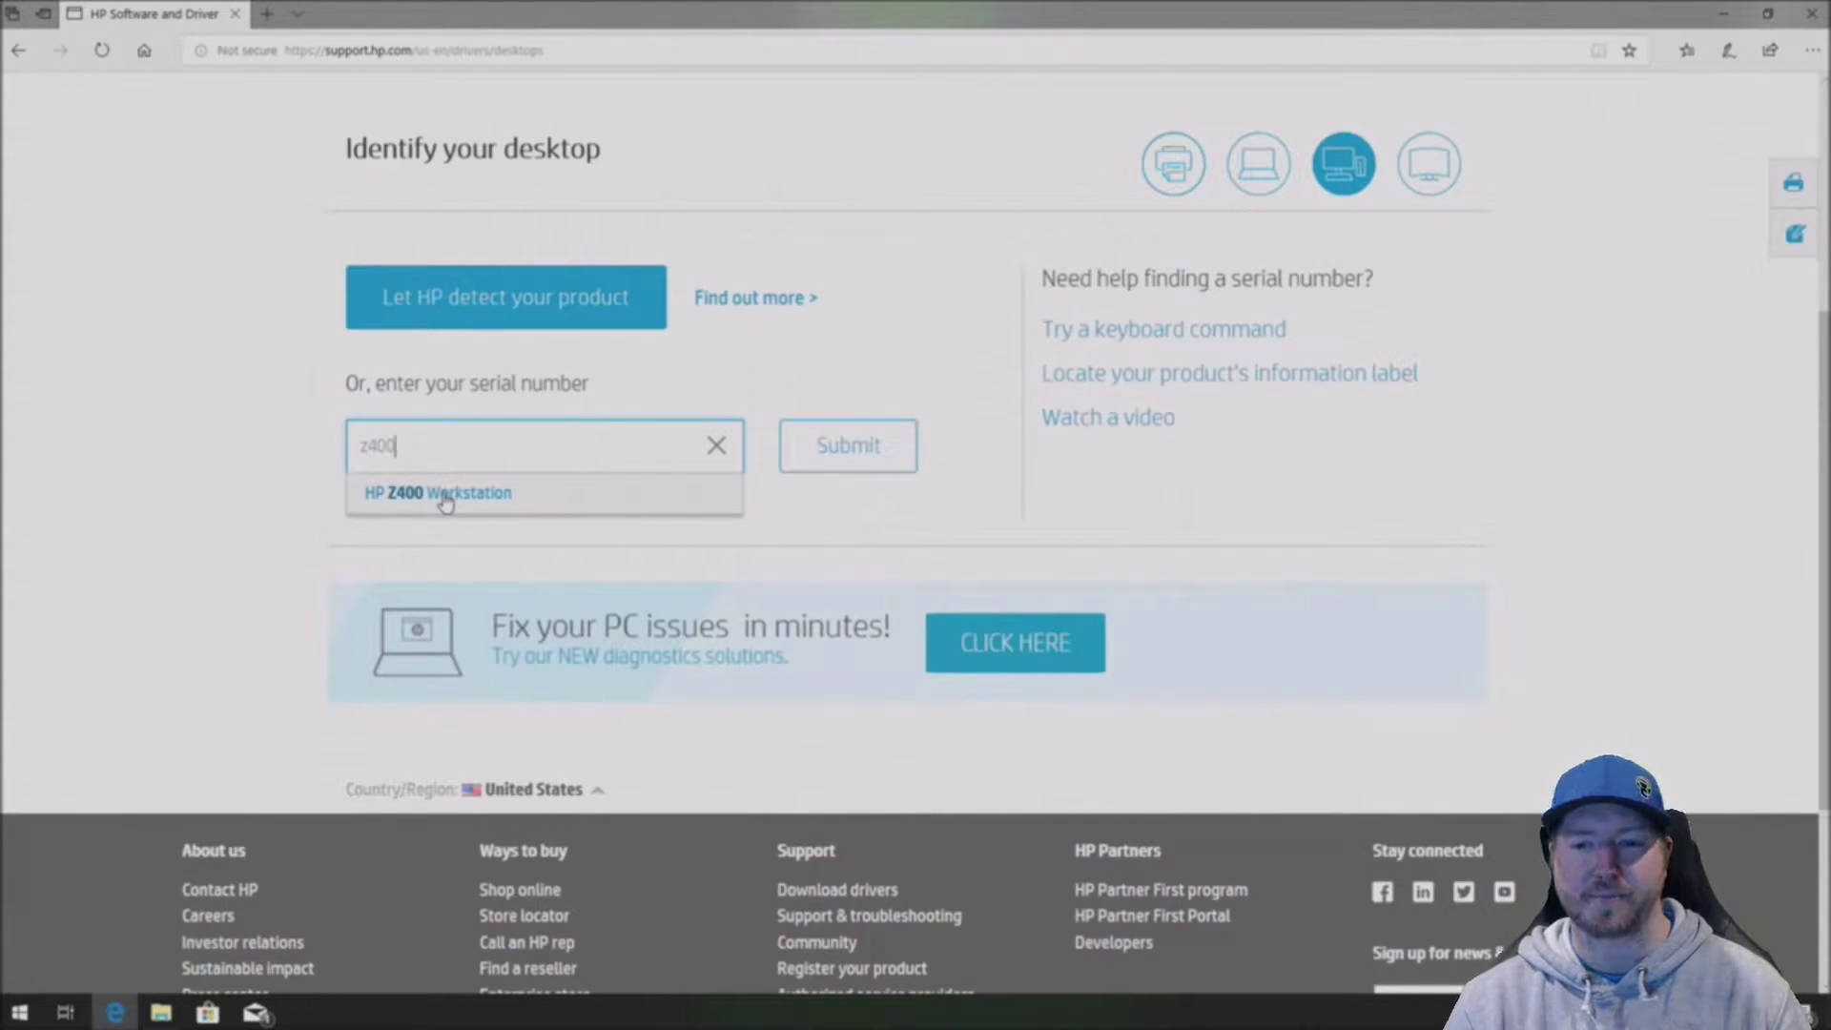
{"action": "left_click", "coordinate": [445, 496]}
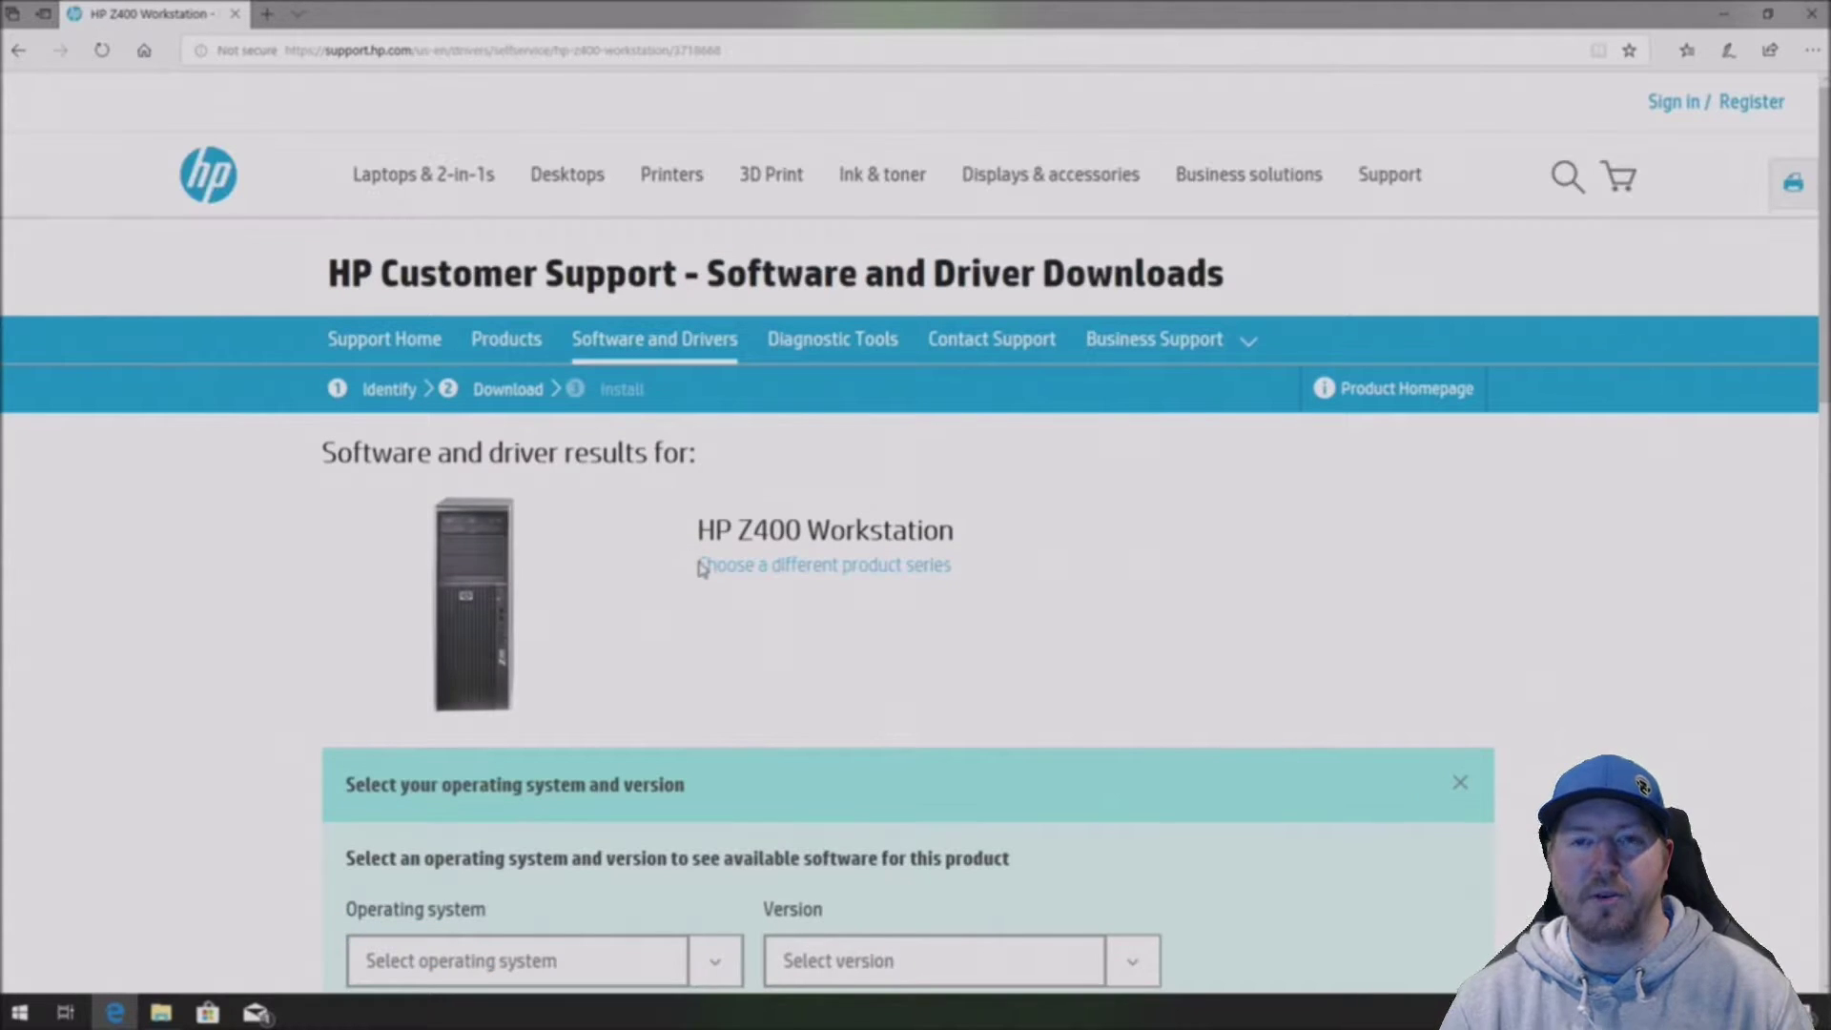
{"action": "scroll", "coordinate": [702, 569], "scroll_direction": "down", "scroll_amount": 5}
{"action": "left_click", "coordinate": [720, 419]}
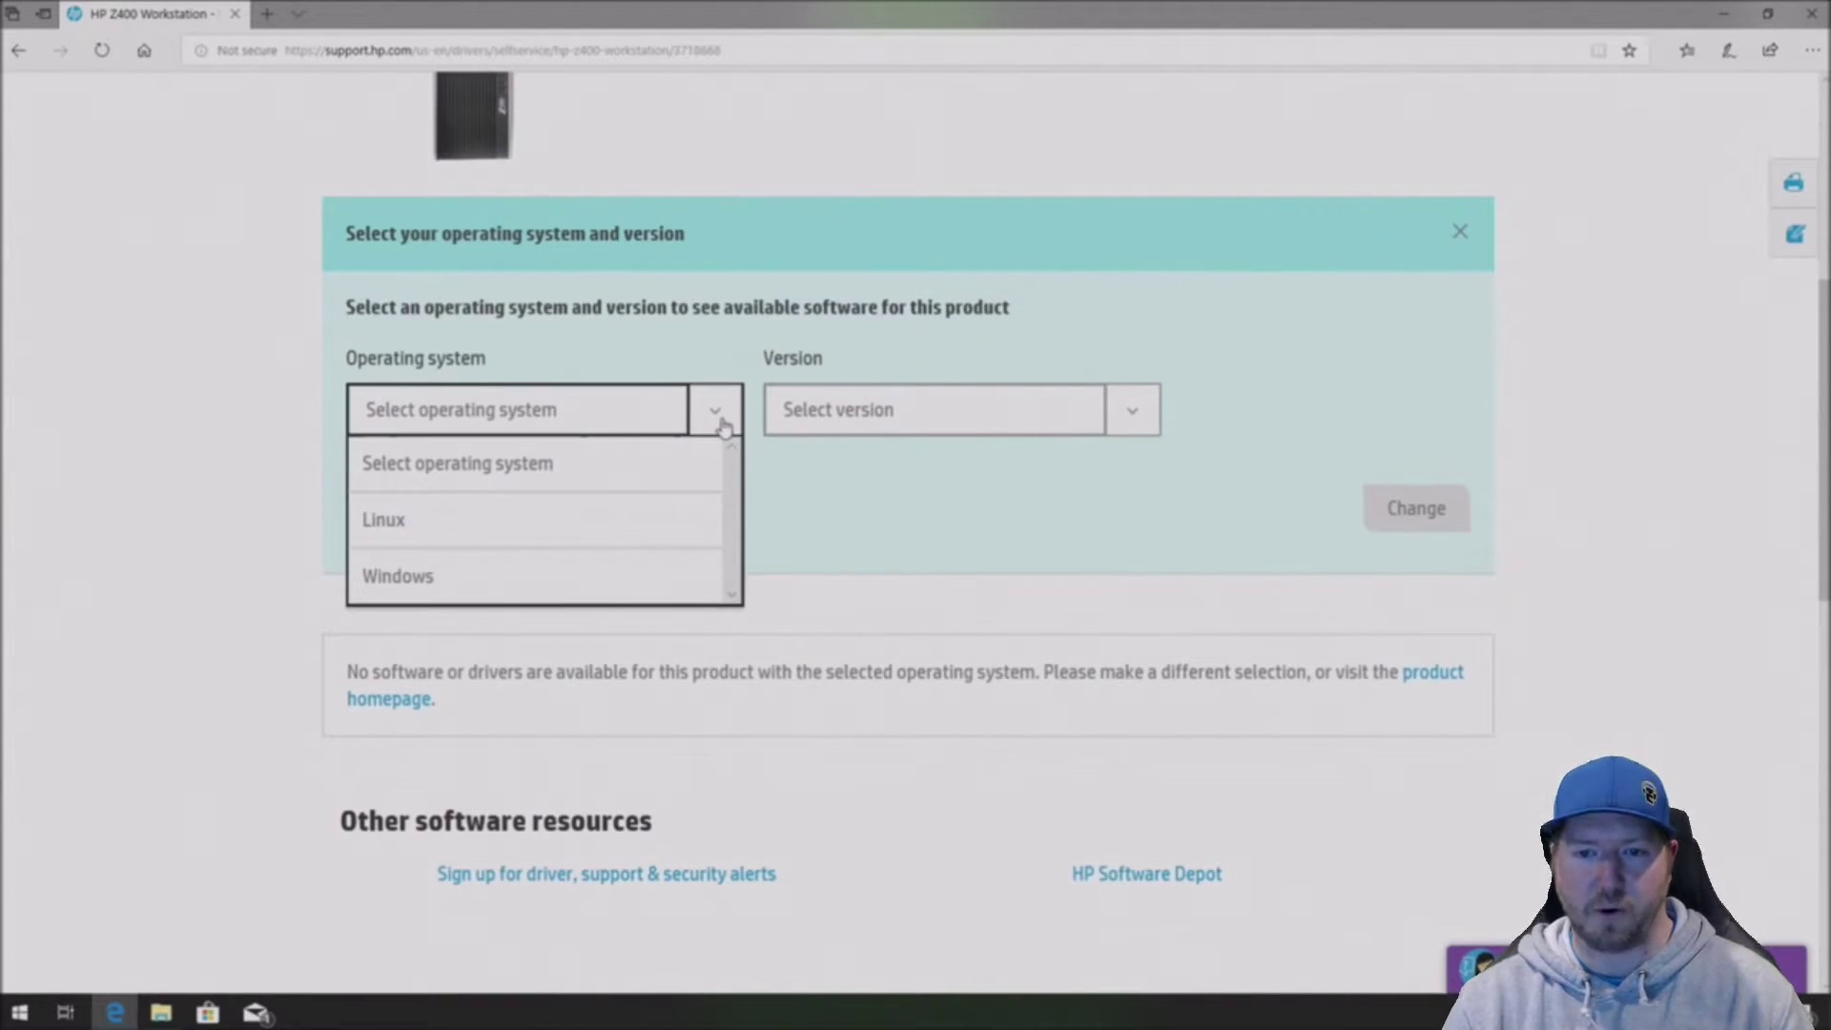
{"action": "left_click", "coordinate": [437, 580]}
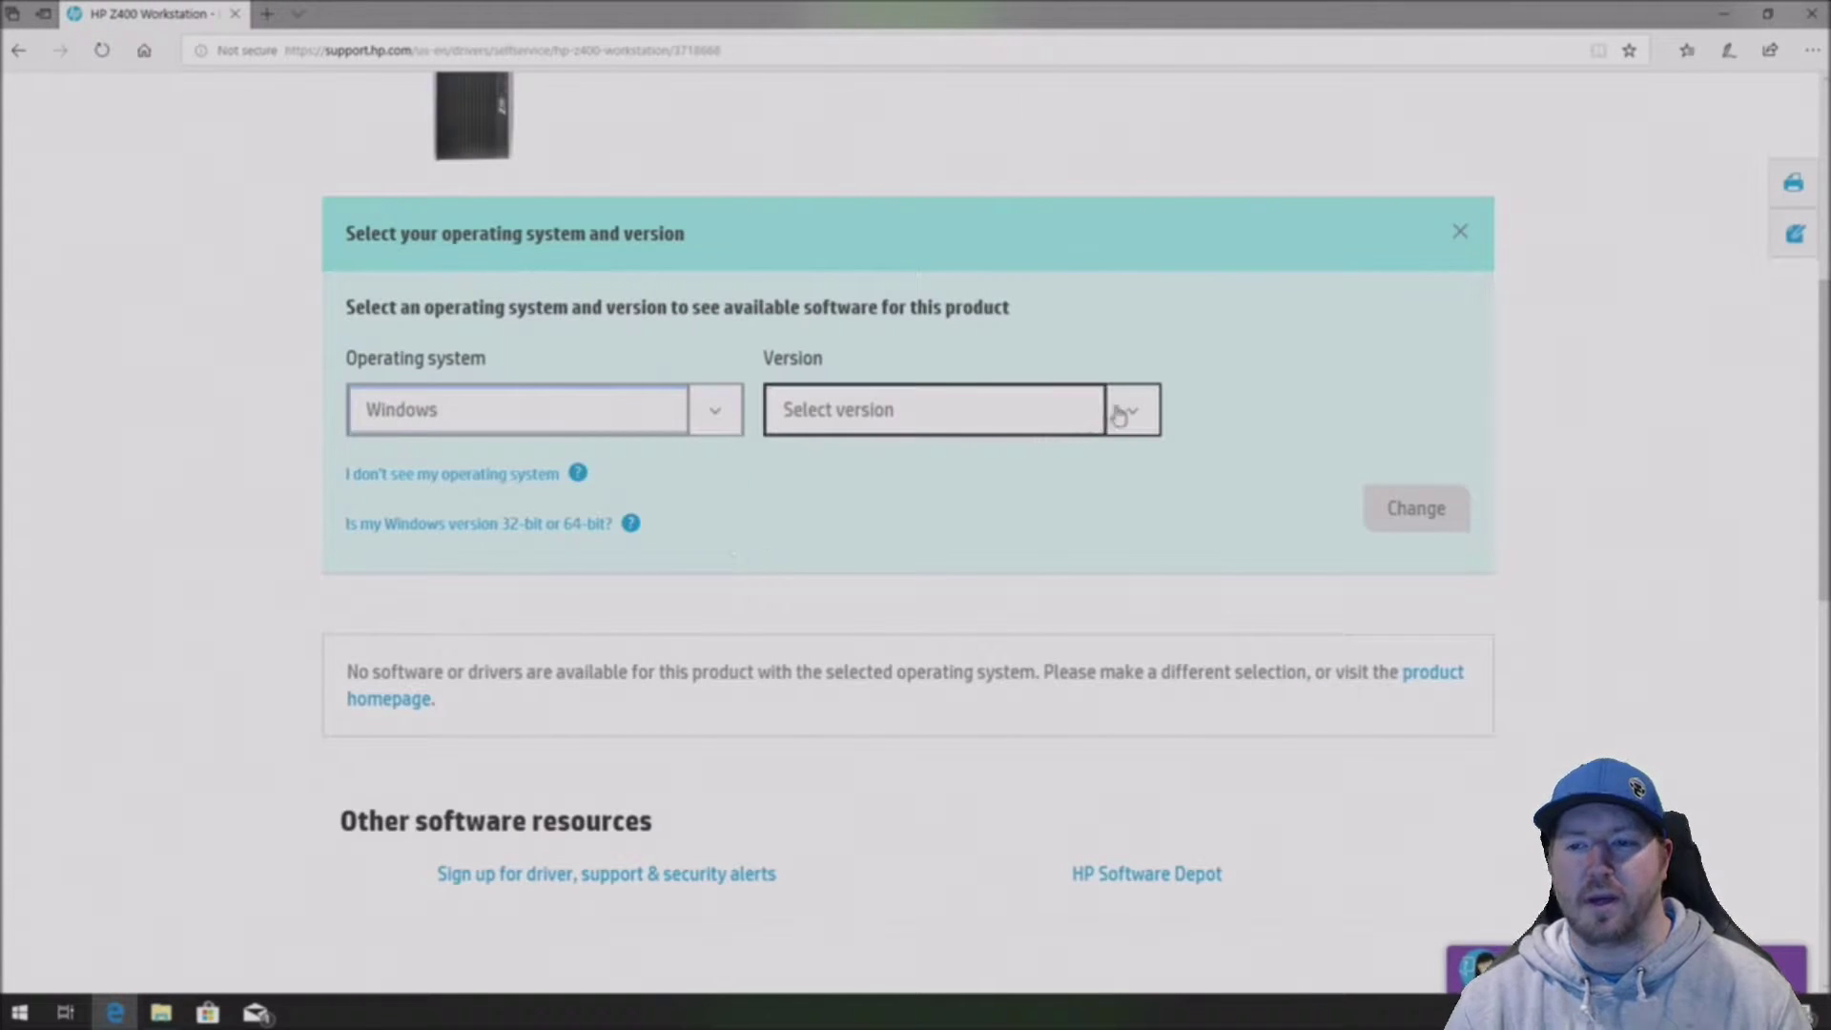
{"action": "left_click", "coordinate": [1143, 412]}
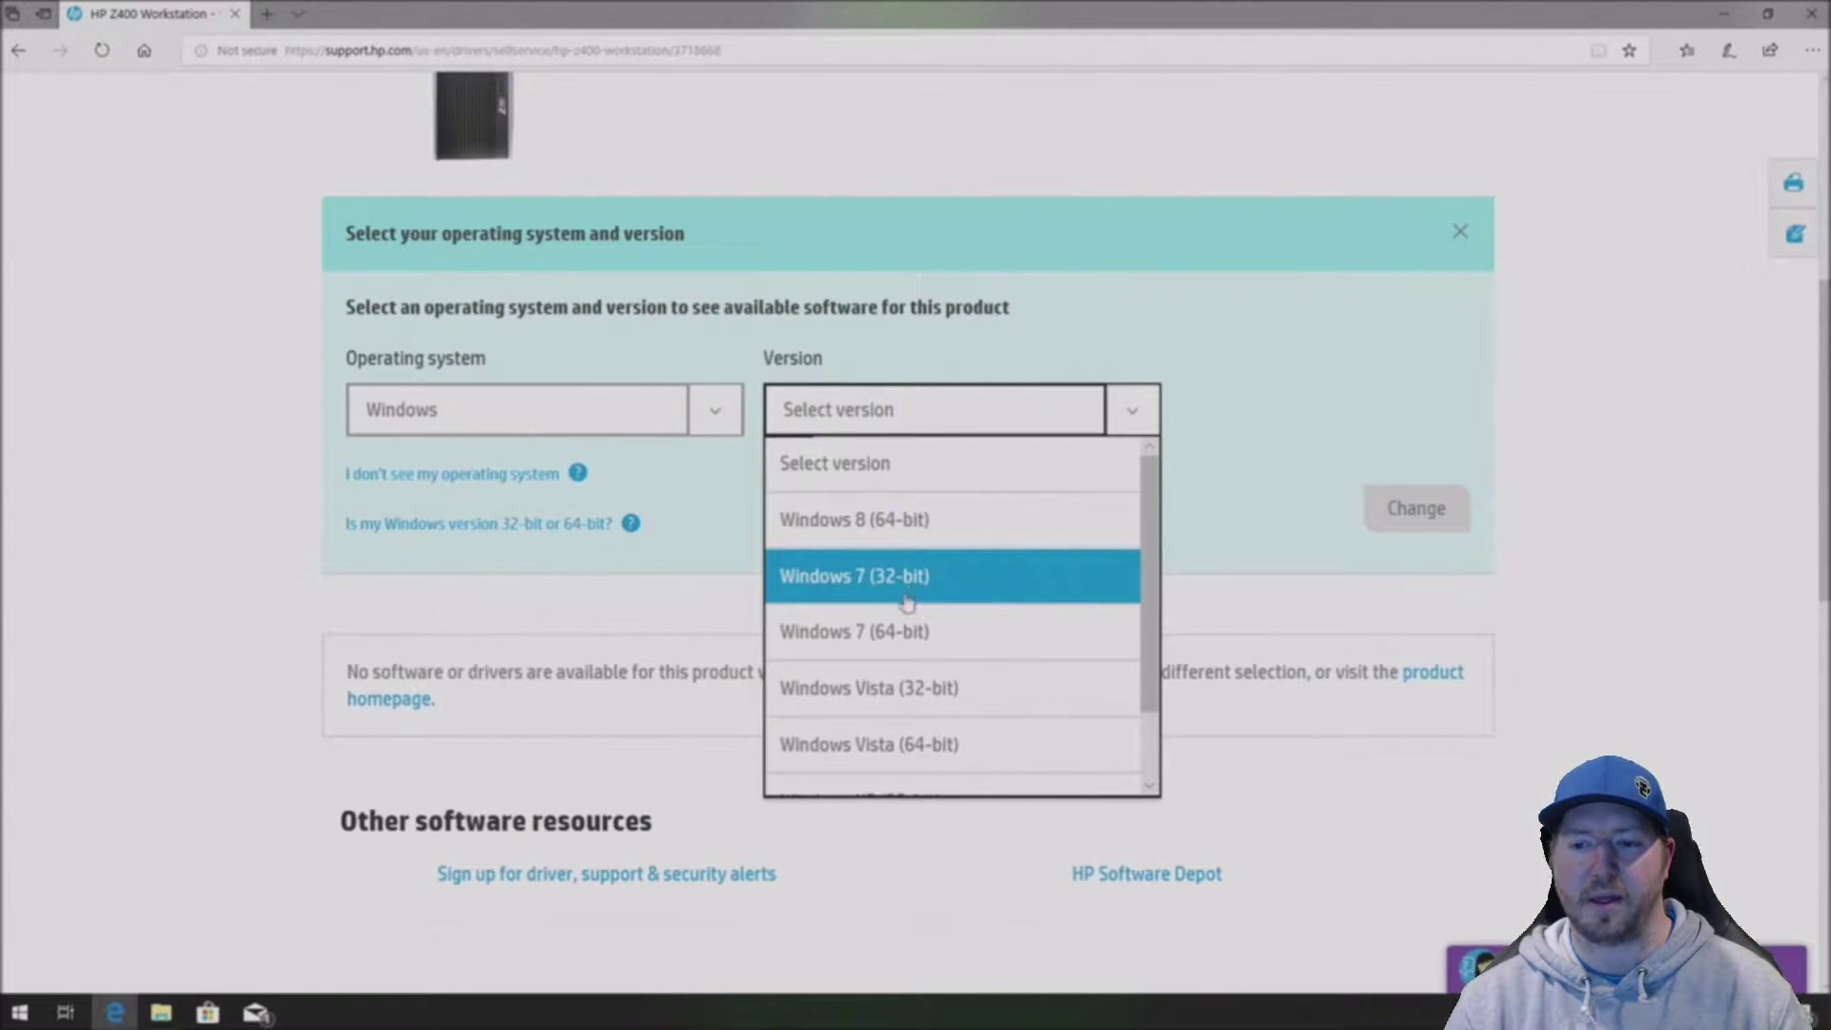
{"action": "left_click", "coordinate": [880, 634]}
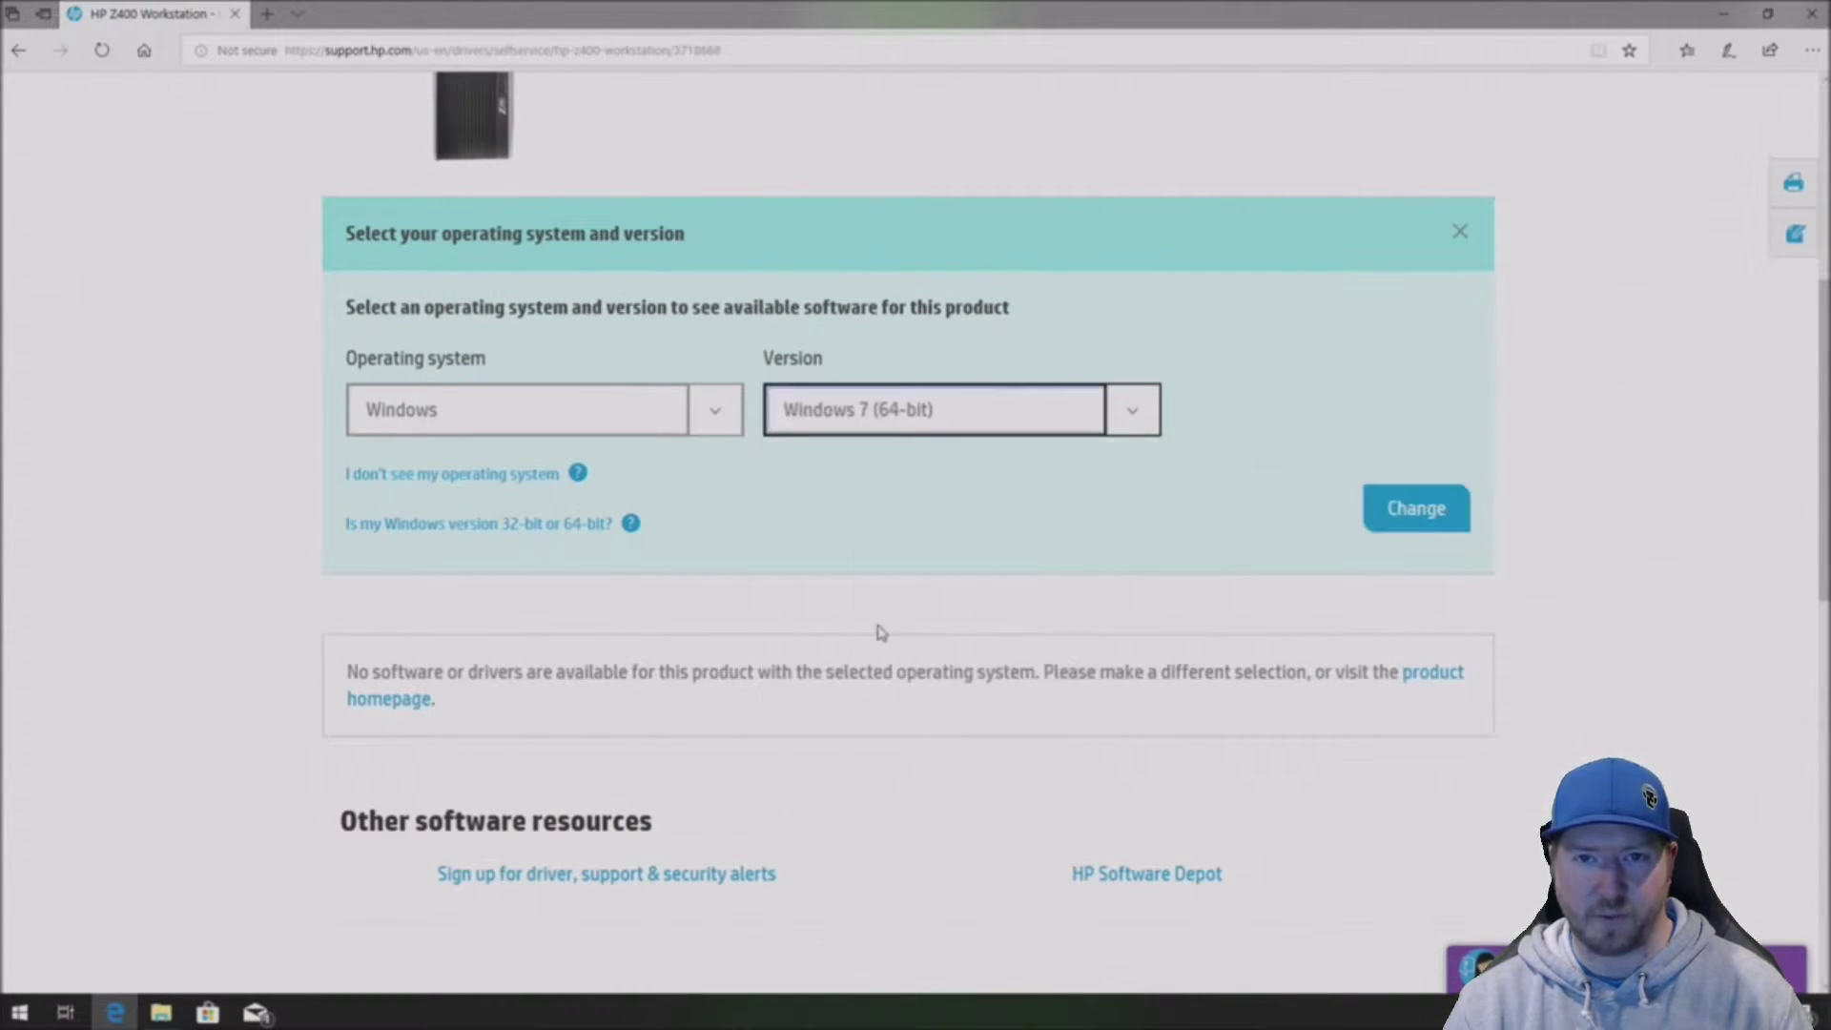
{"action": "left_click", "coordinate": [1418, 511]}
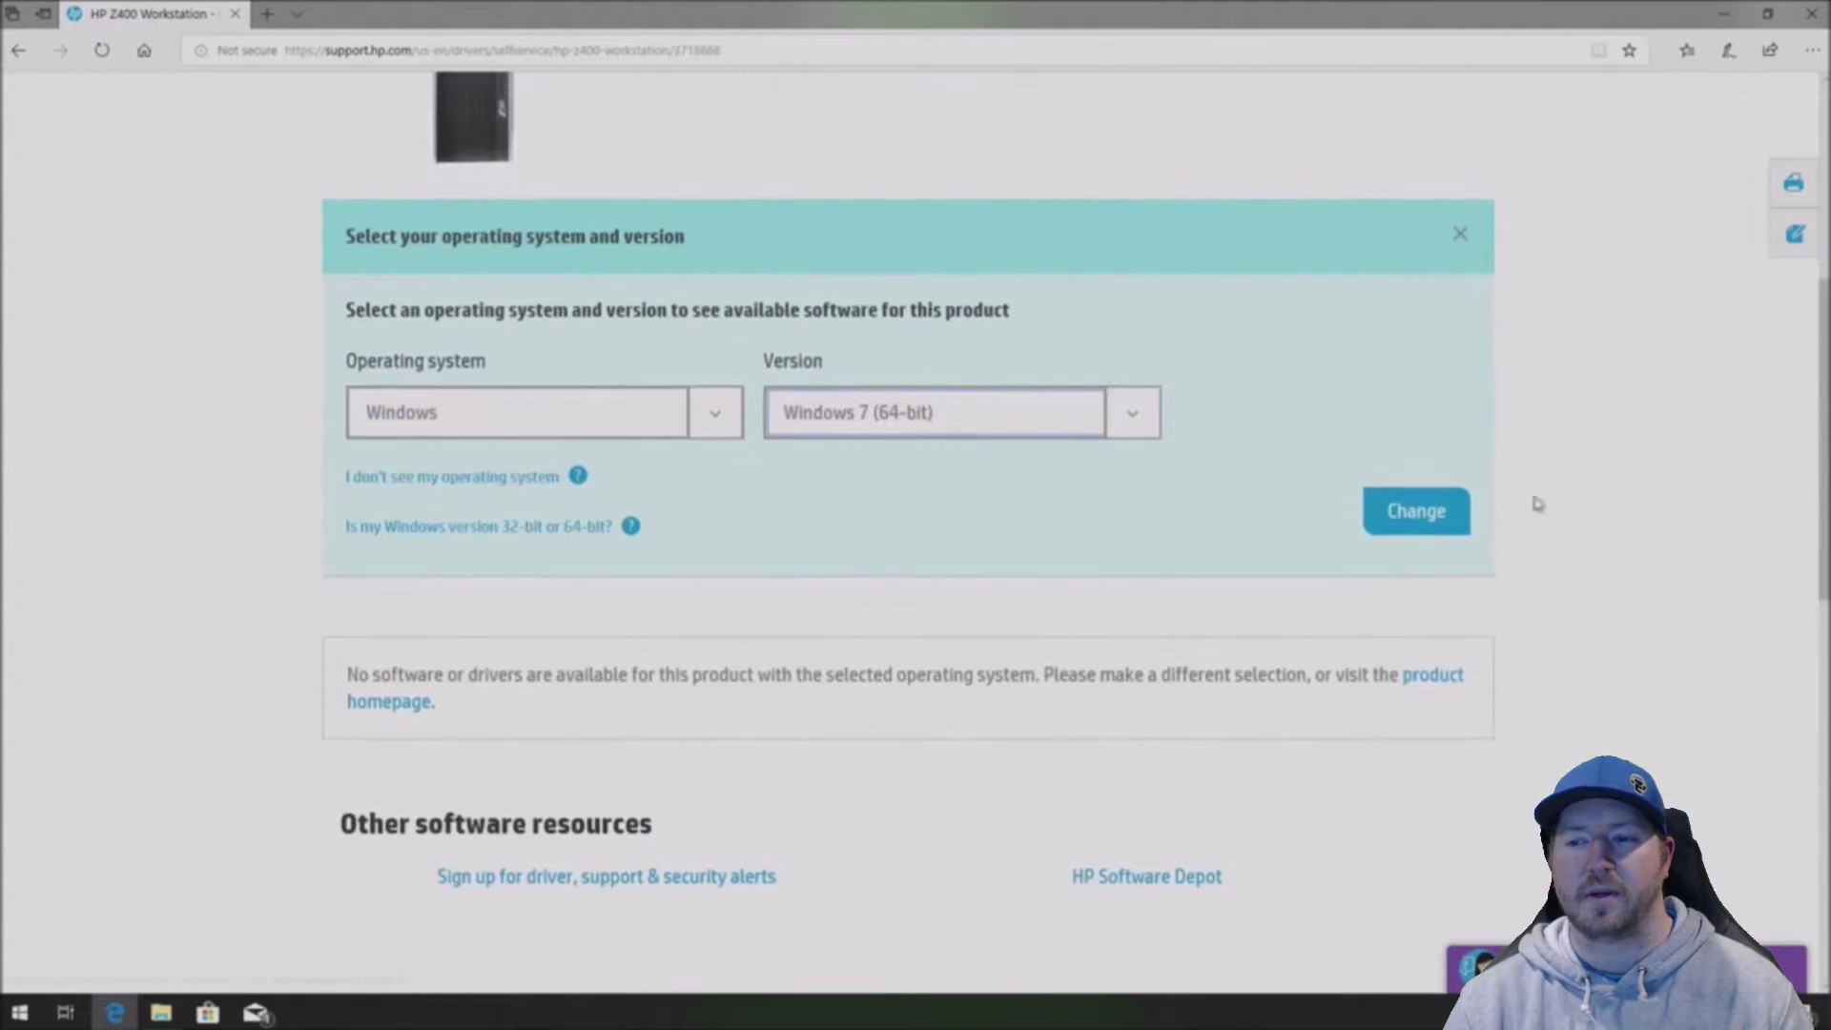
{"action": "left_click", "coordinate": [1427, 517]}
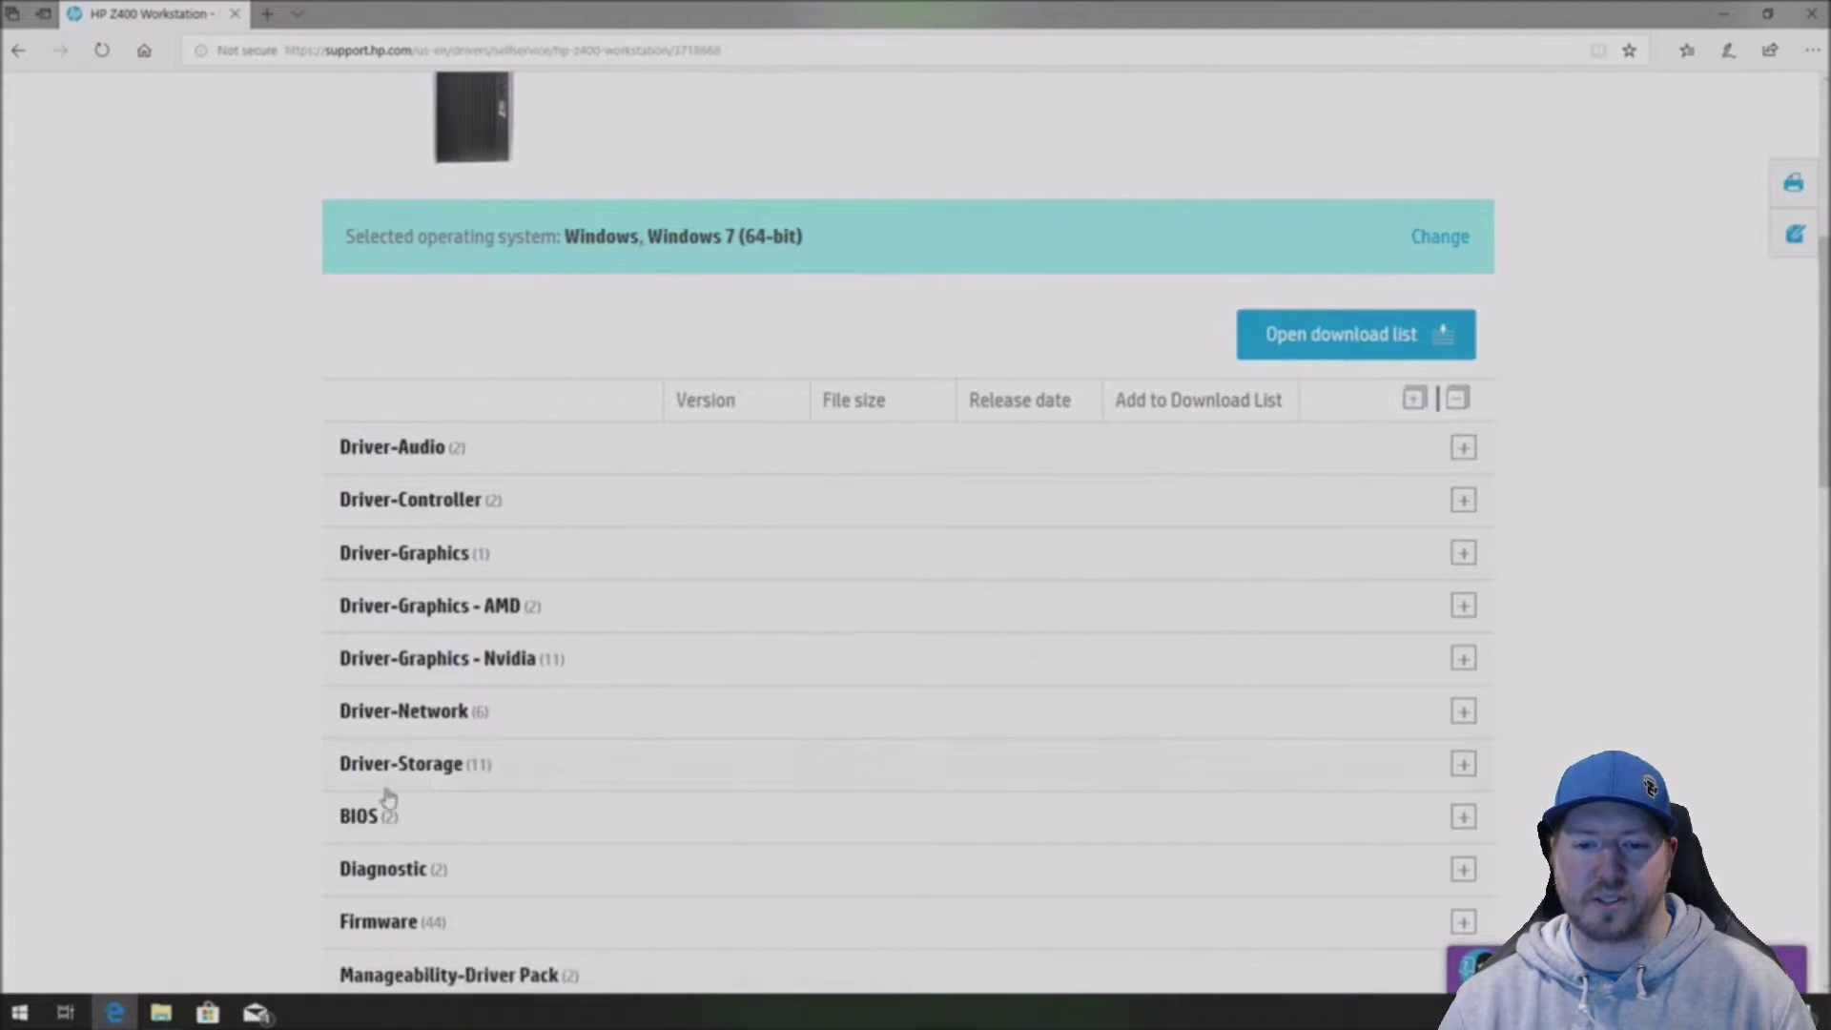
Expand the BIOS downloads and read the details and fixes of the HP Z400 Windows Workstation System BIOS
{"action": "left_click", "coordinate": [1451, 821]}
{"action": "scroll", "coordinate": [1075, 764], "scroll_direction": "down", "scroll_amount": 4}
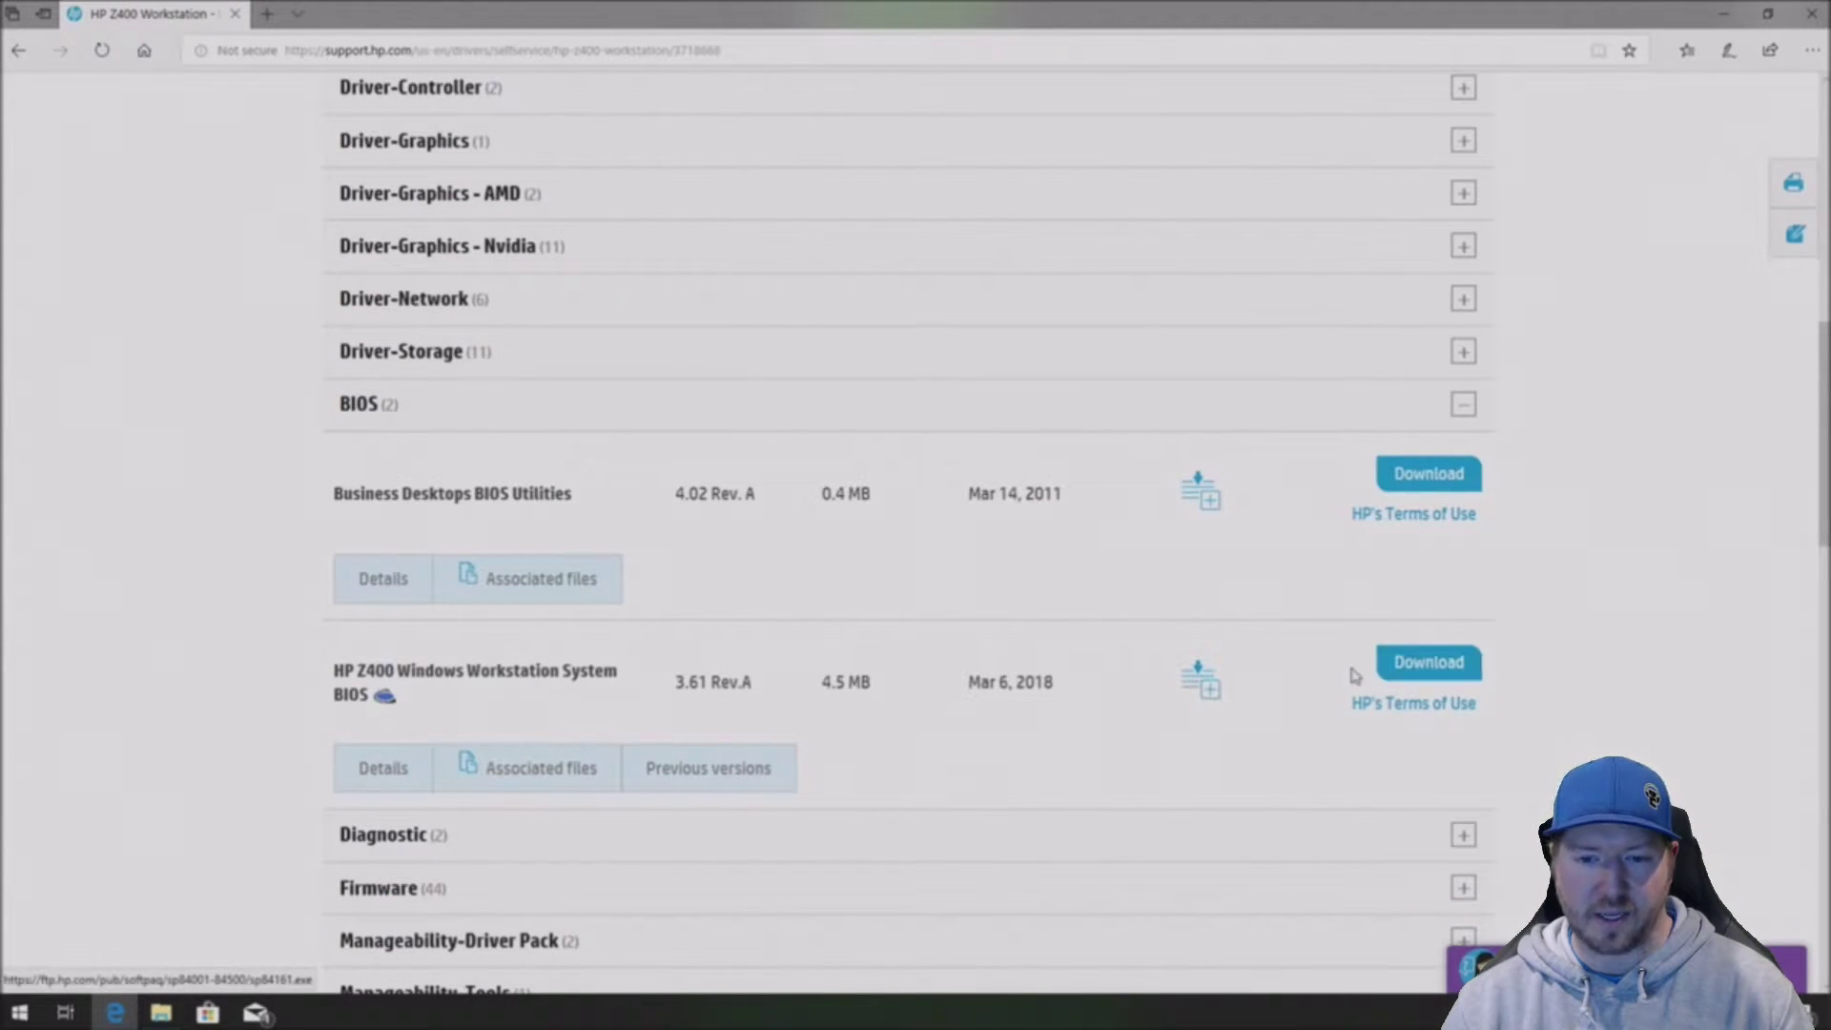
{"action": "left_click", "coordinate": [382, 768]}
{"action": "scroll", "coordinate": [605, 760], "scroll_direction": "down", "scroll_amount": 3}
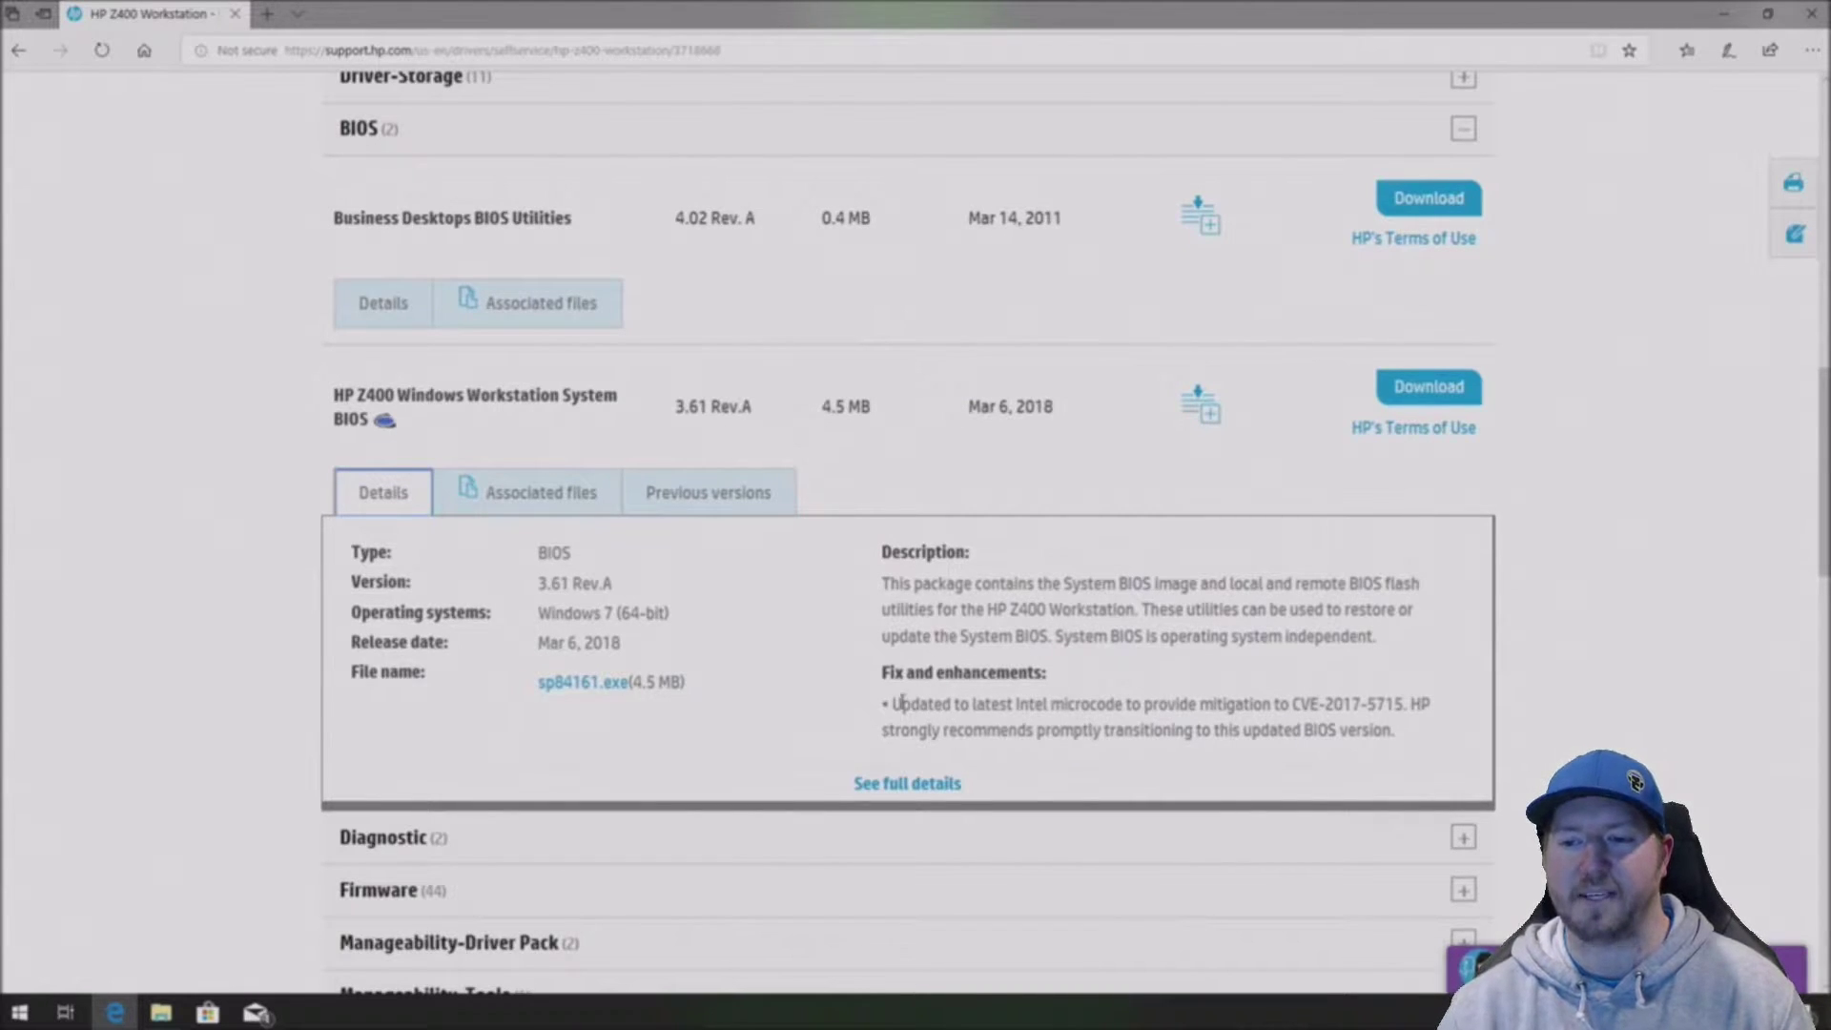
{"action": "left_click_drag", "start_coordinate": [889, 704], "coordinate": [1430, 742]}
{"action": "left_click", "coordinate": [1430, 742]}
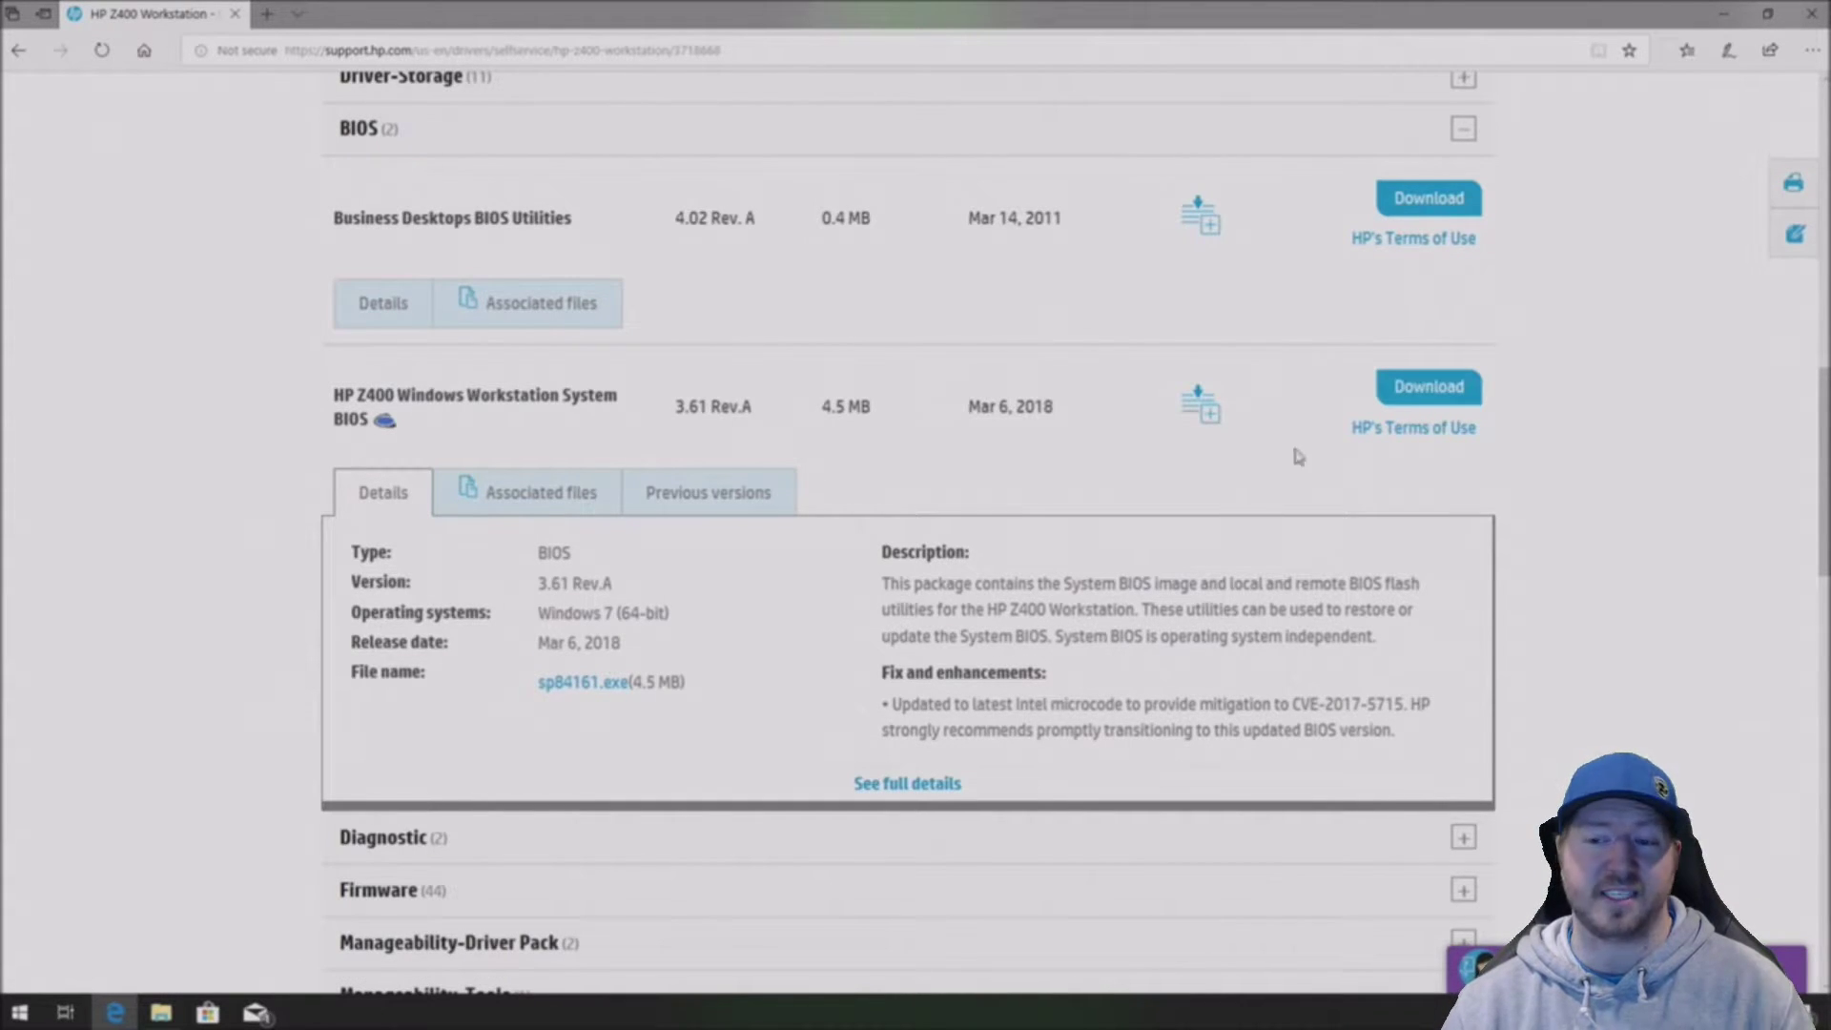
Download the HP Z400 Windows Workstation System BIOS into the Downloads folder under the name HPZ400BiosUpdate
{"action": "left_click", "coordinate": [1444, 390]}
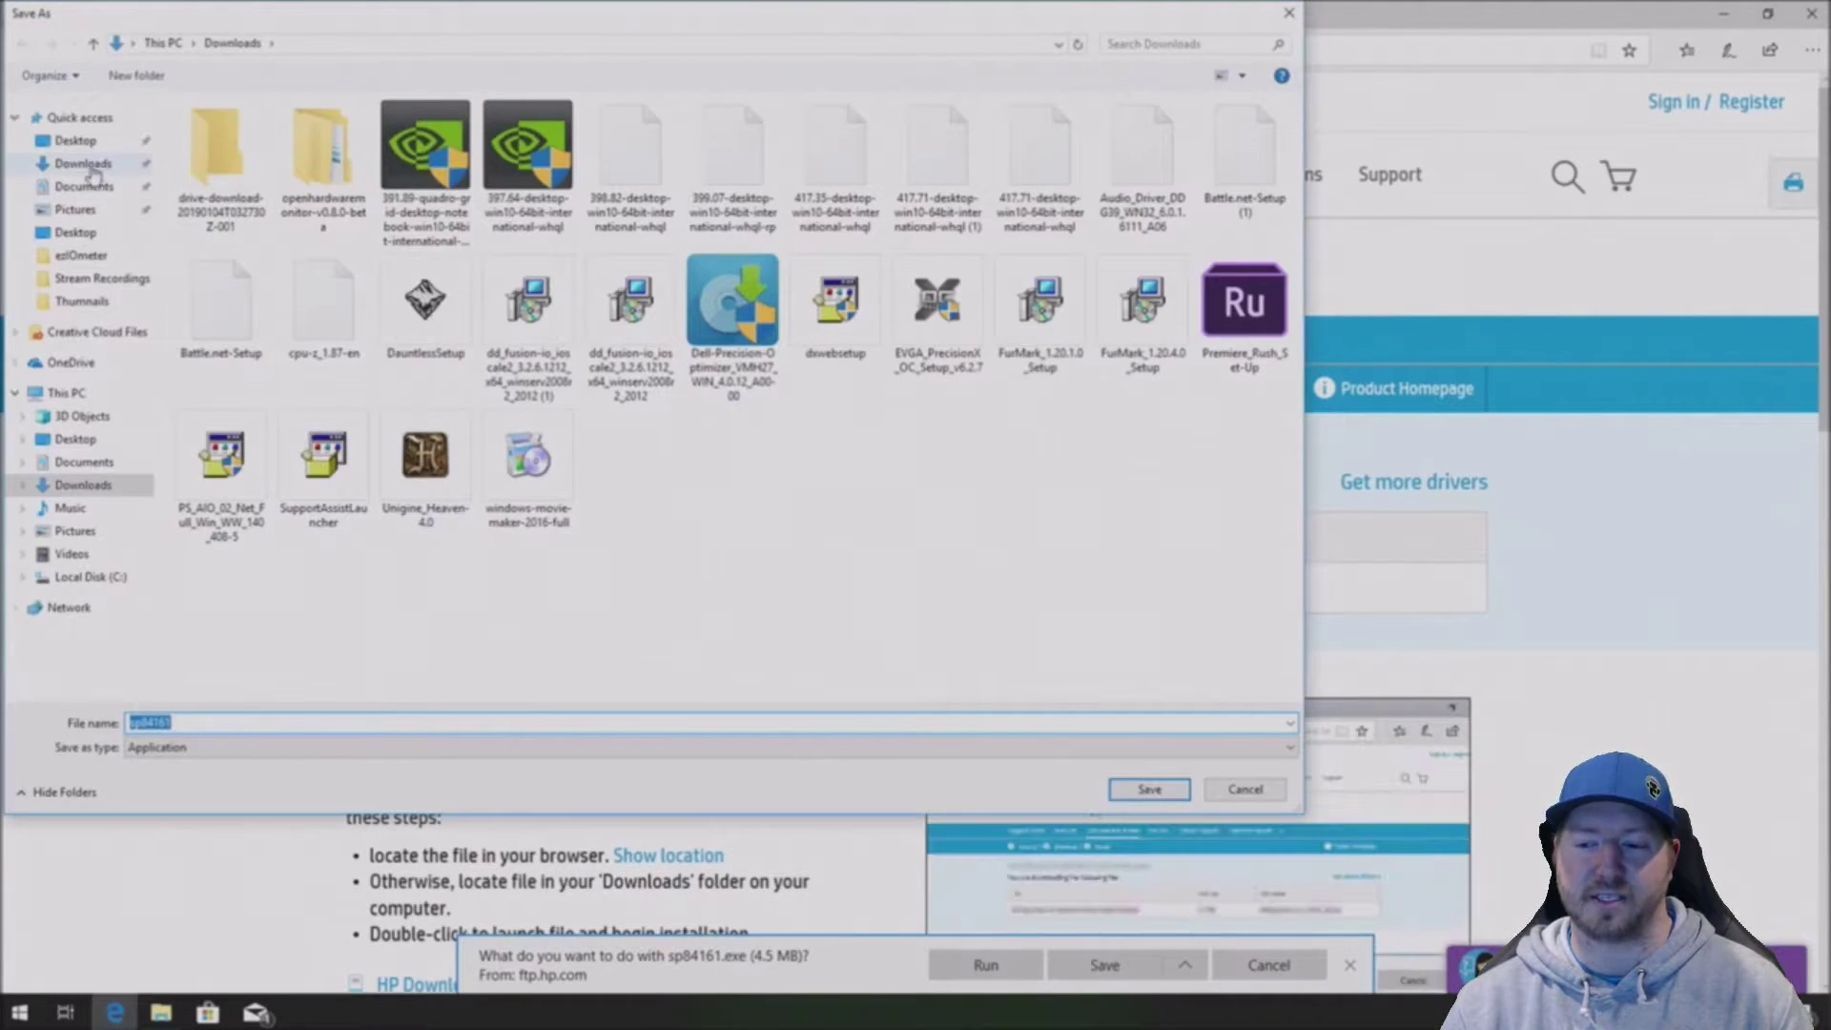
{"action": "left_click", "coordinate": [84, 164]}
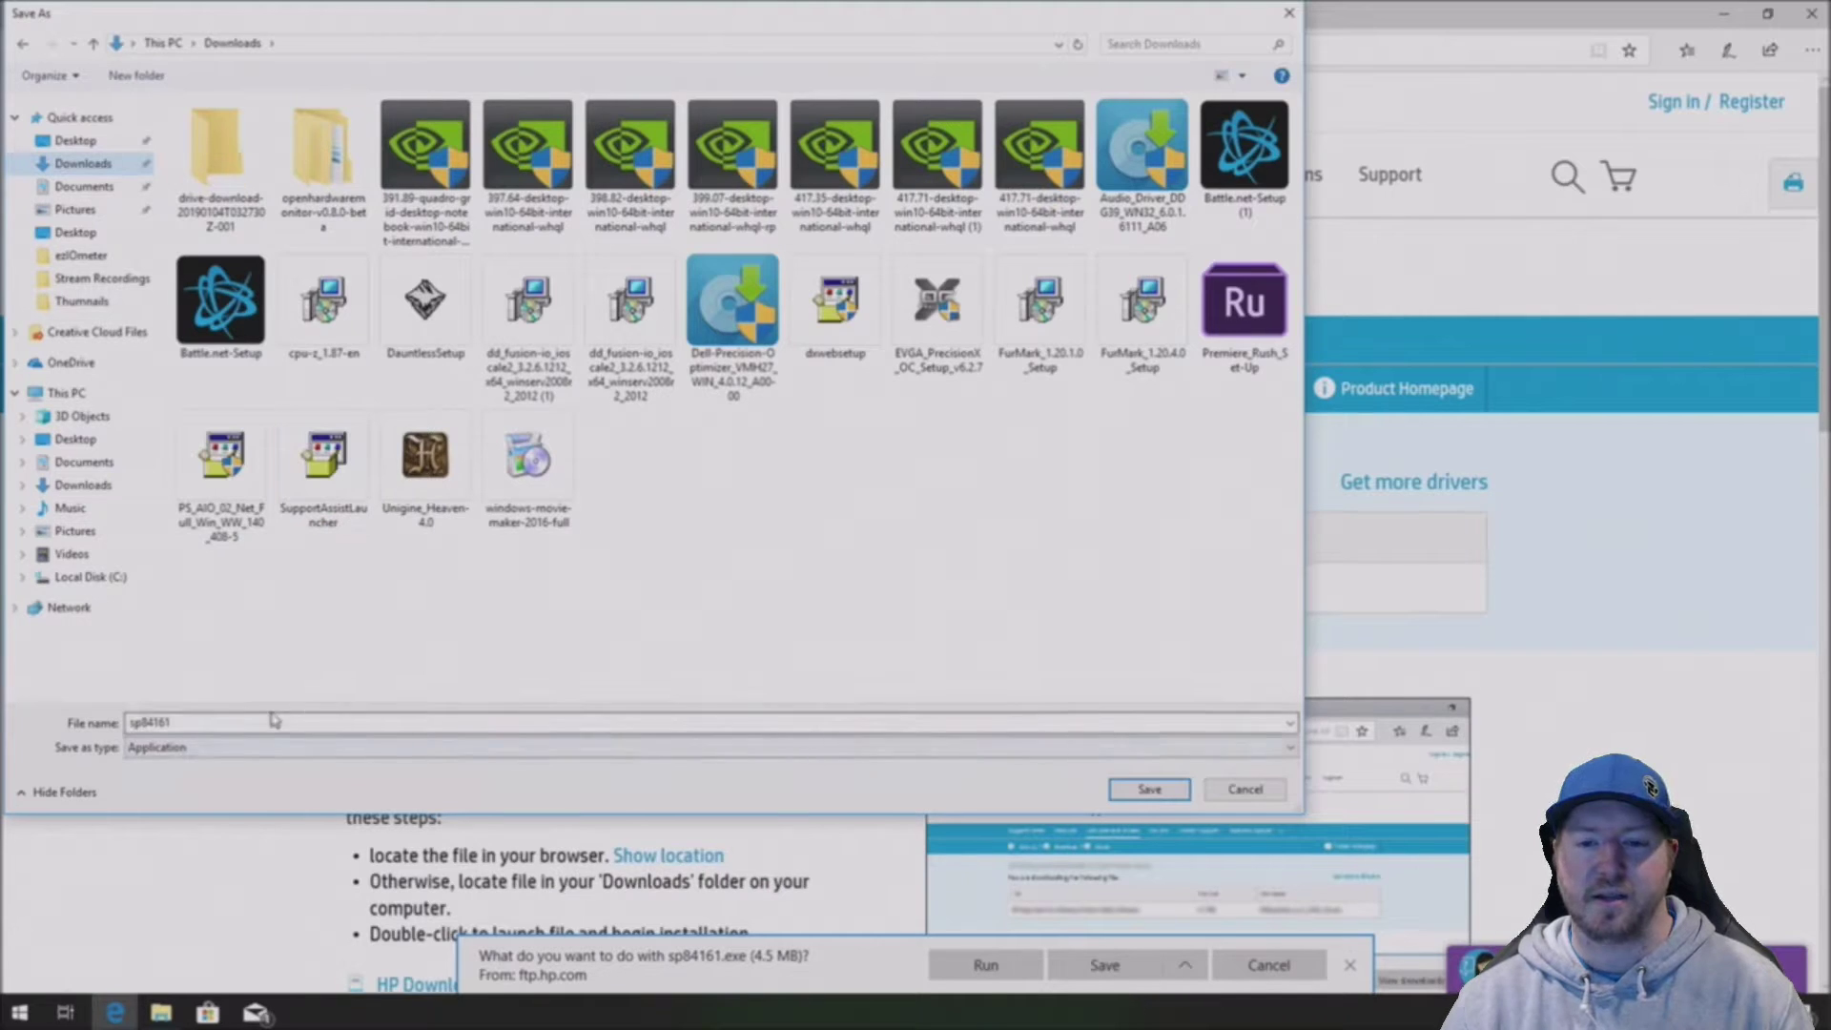
{"action": "double_click", "coordinate": [216, 722]}
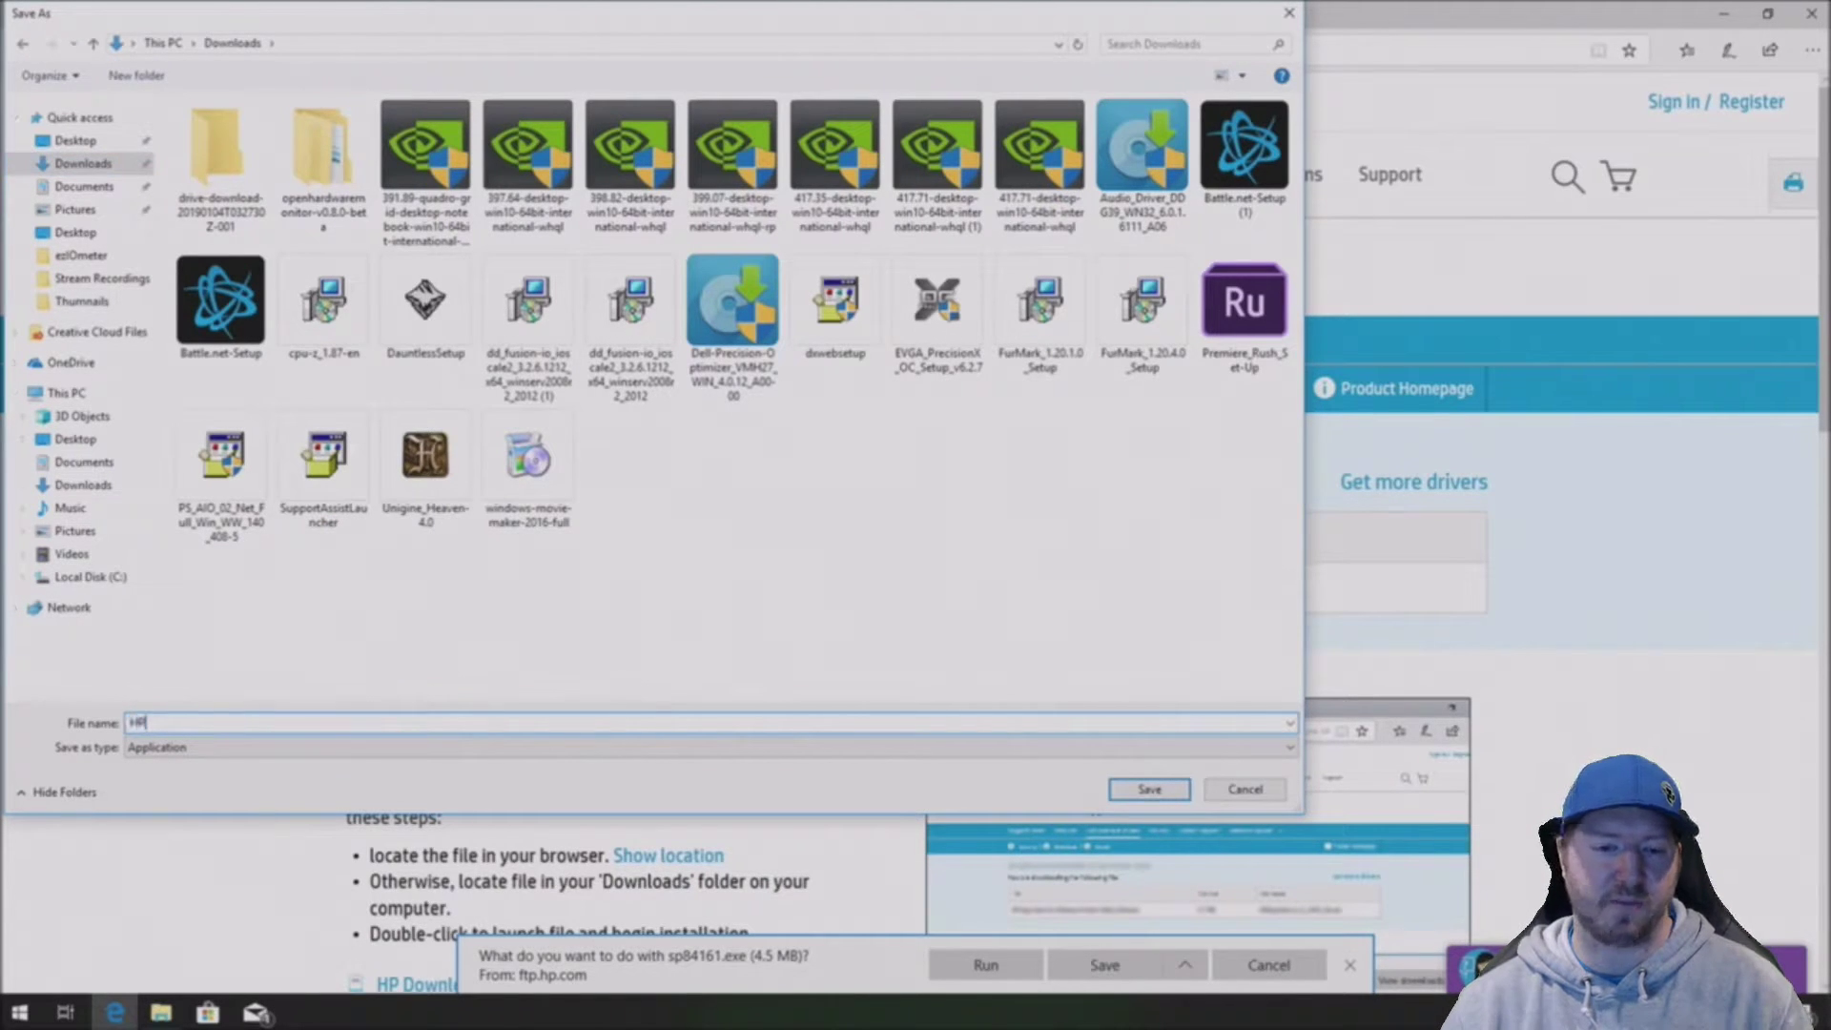
{"action": "type", "text": "400"}
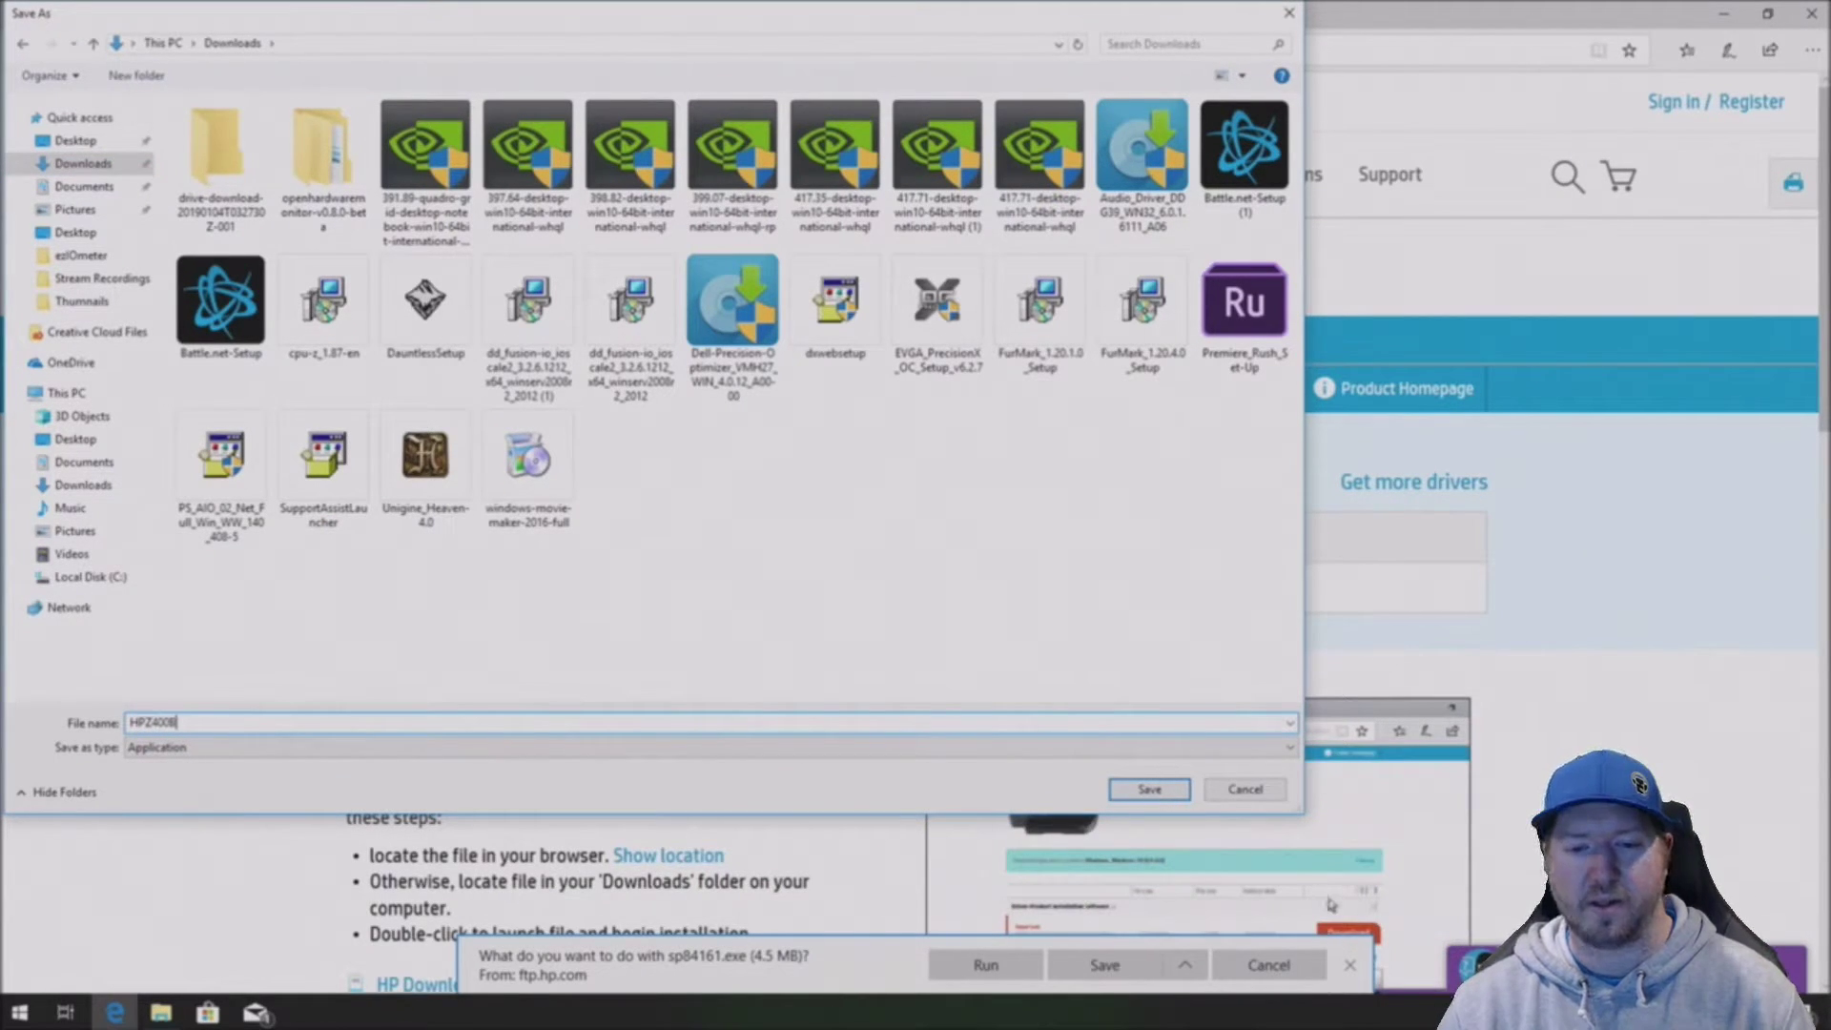
{"action": "type", "text": "BiosUpdate"}
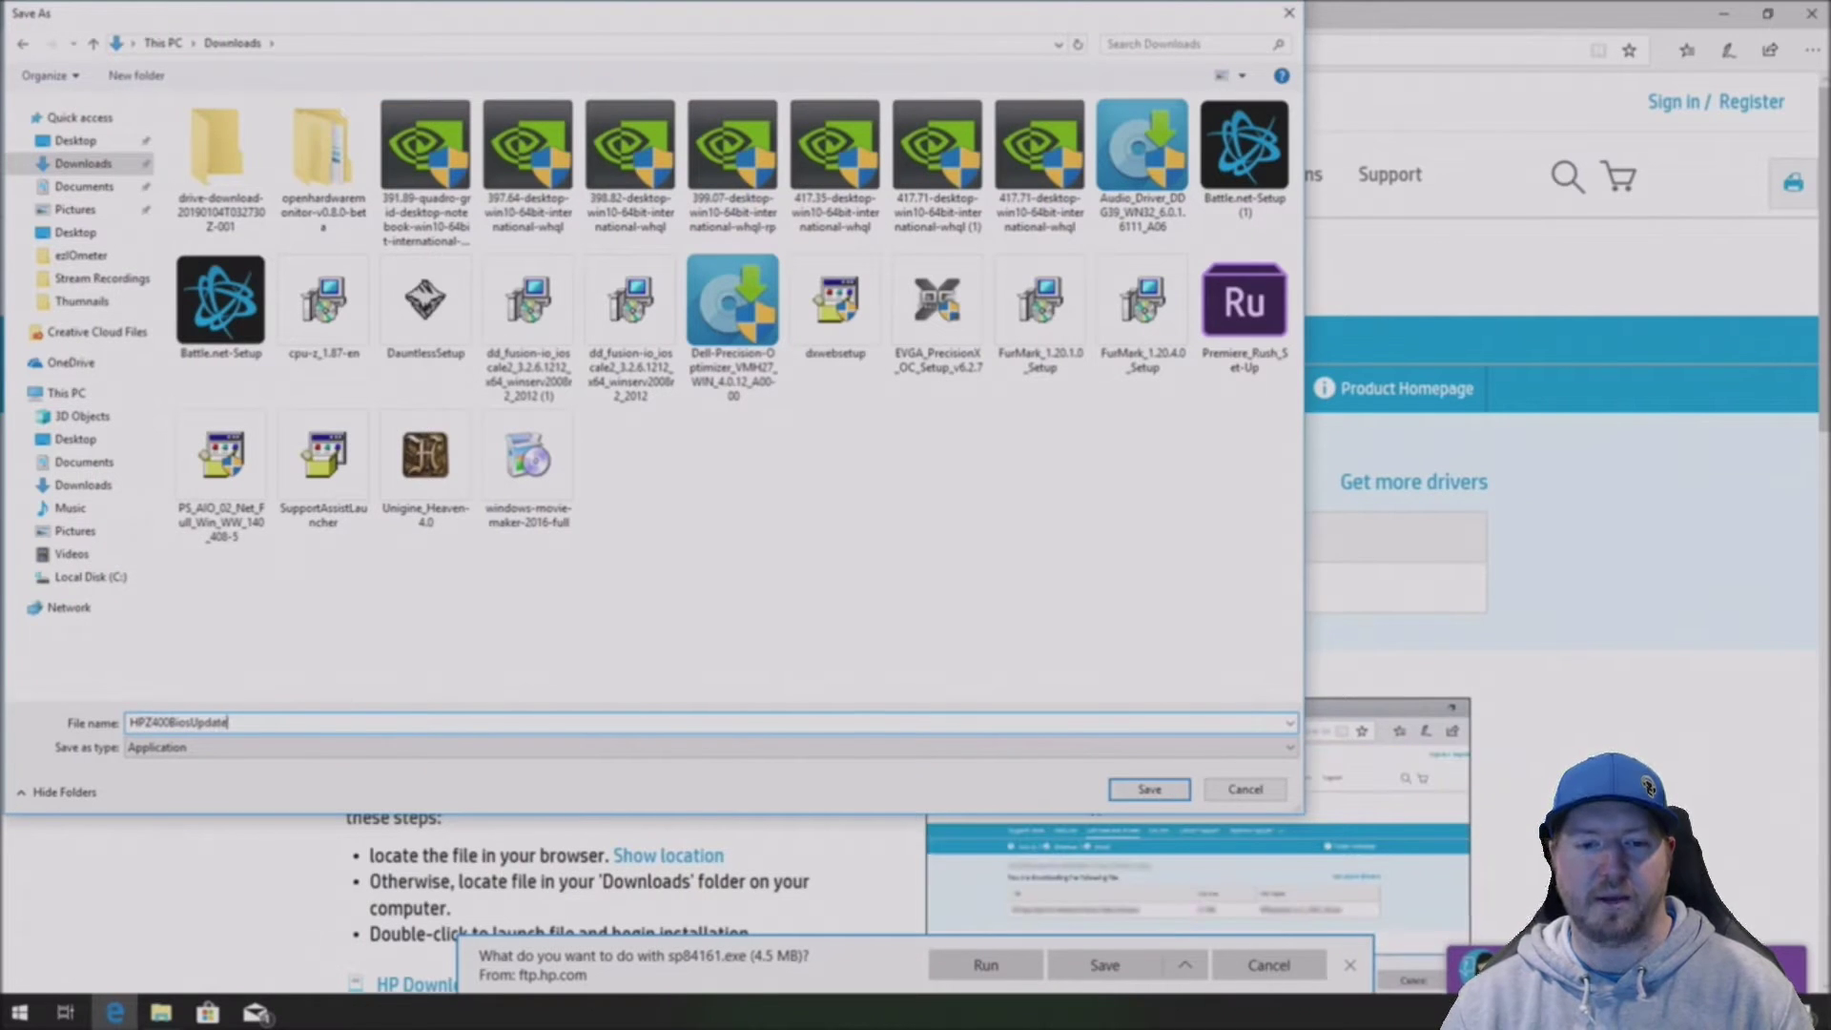
{"action": "left_click", "coordinate": [1140, 790]}
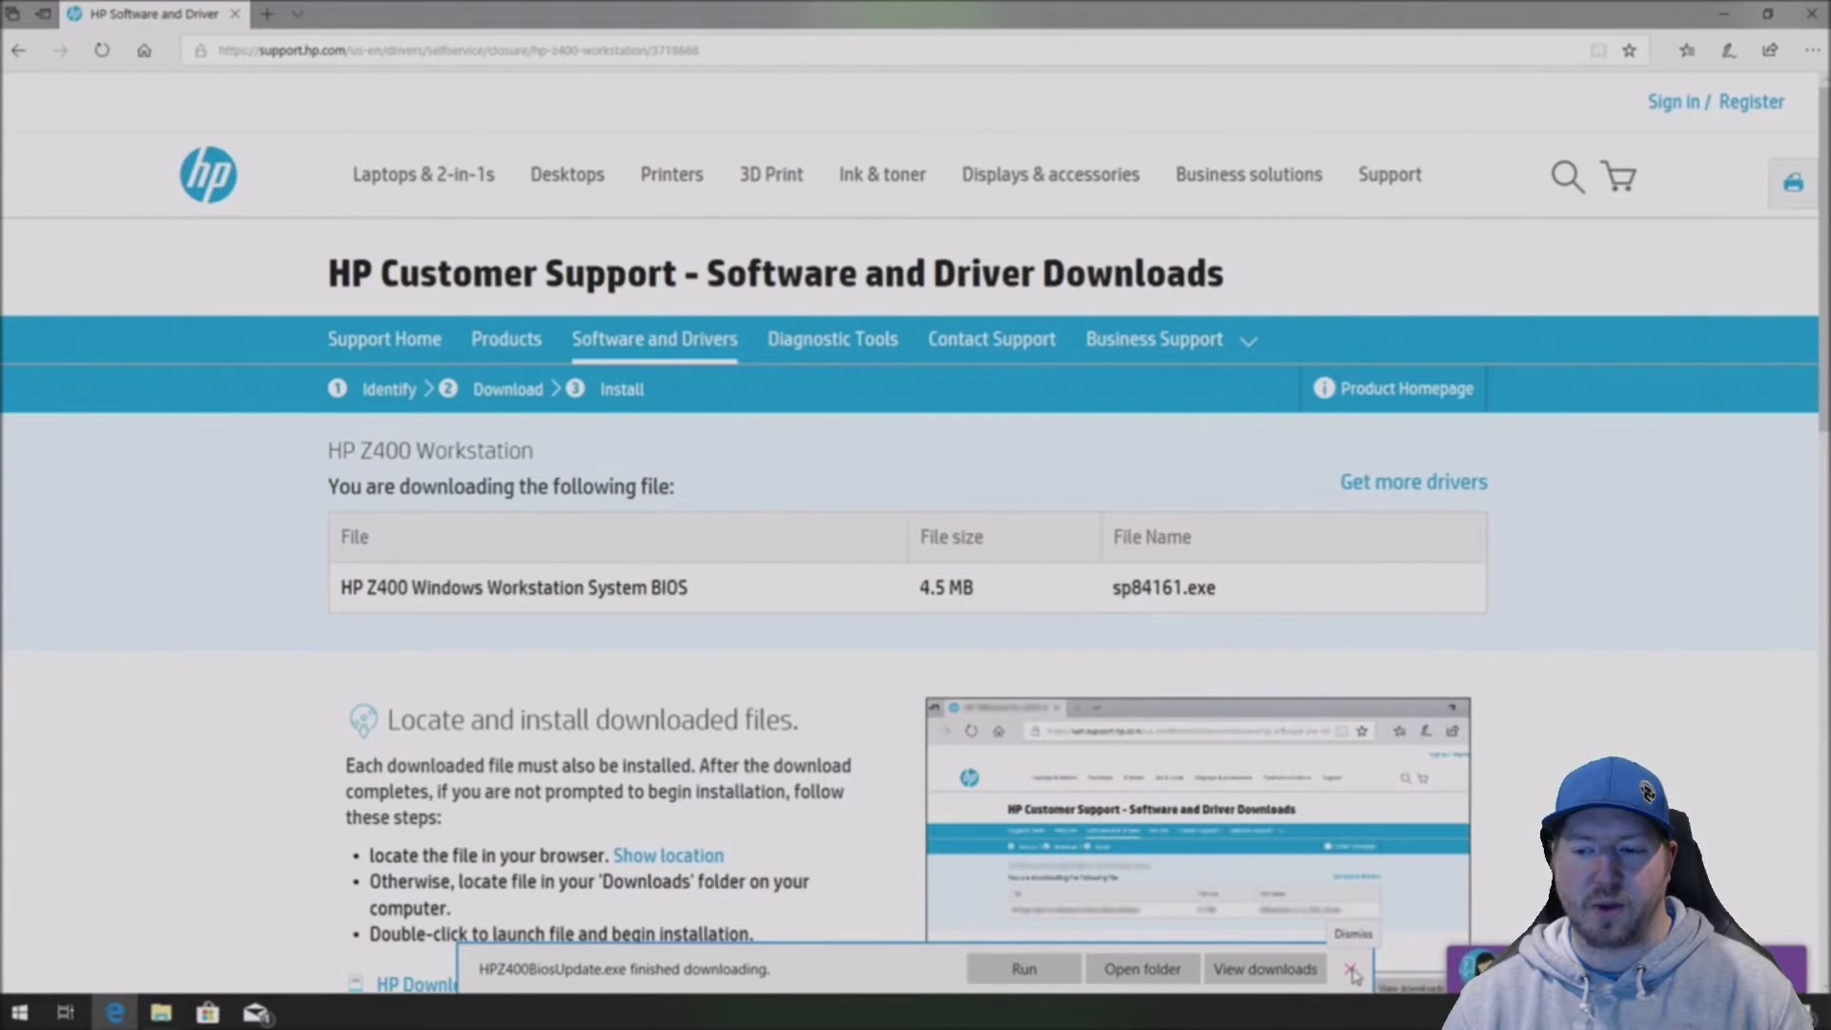
Run the downloaded BIOS package and start the HPQFlash utility from its Bios Flash Update page
{"action": "left_click", "coordinate": [1024, 968]}
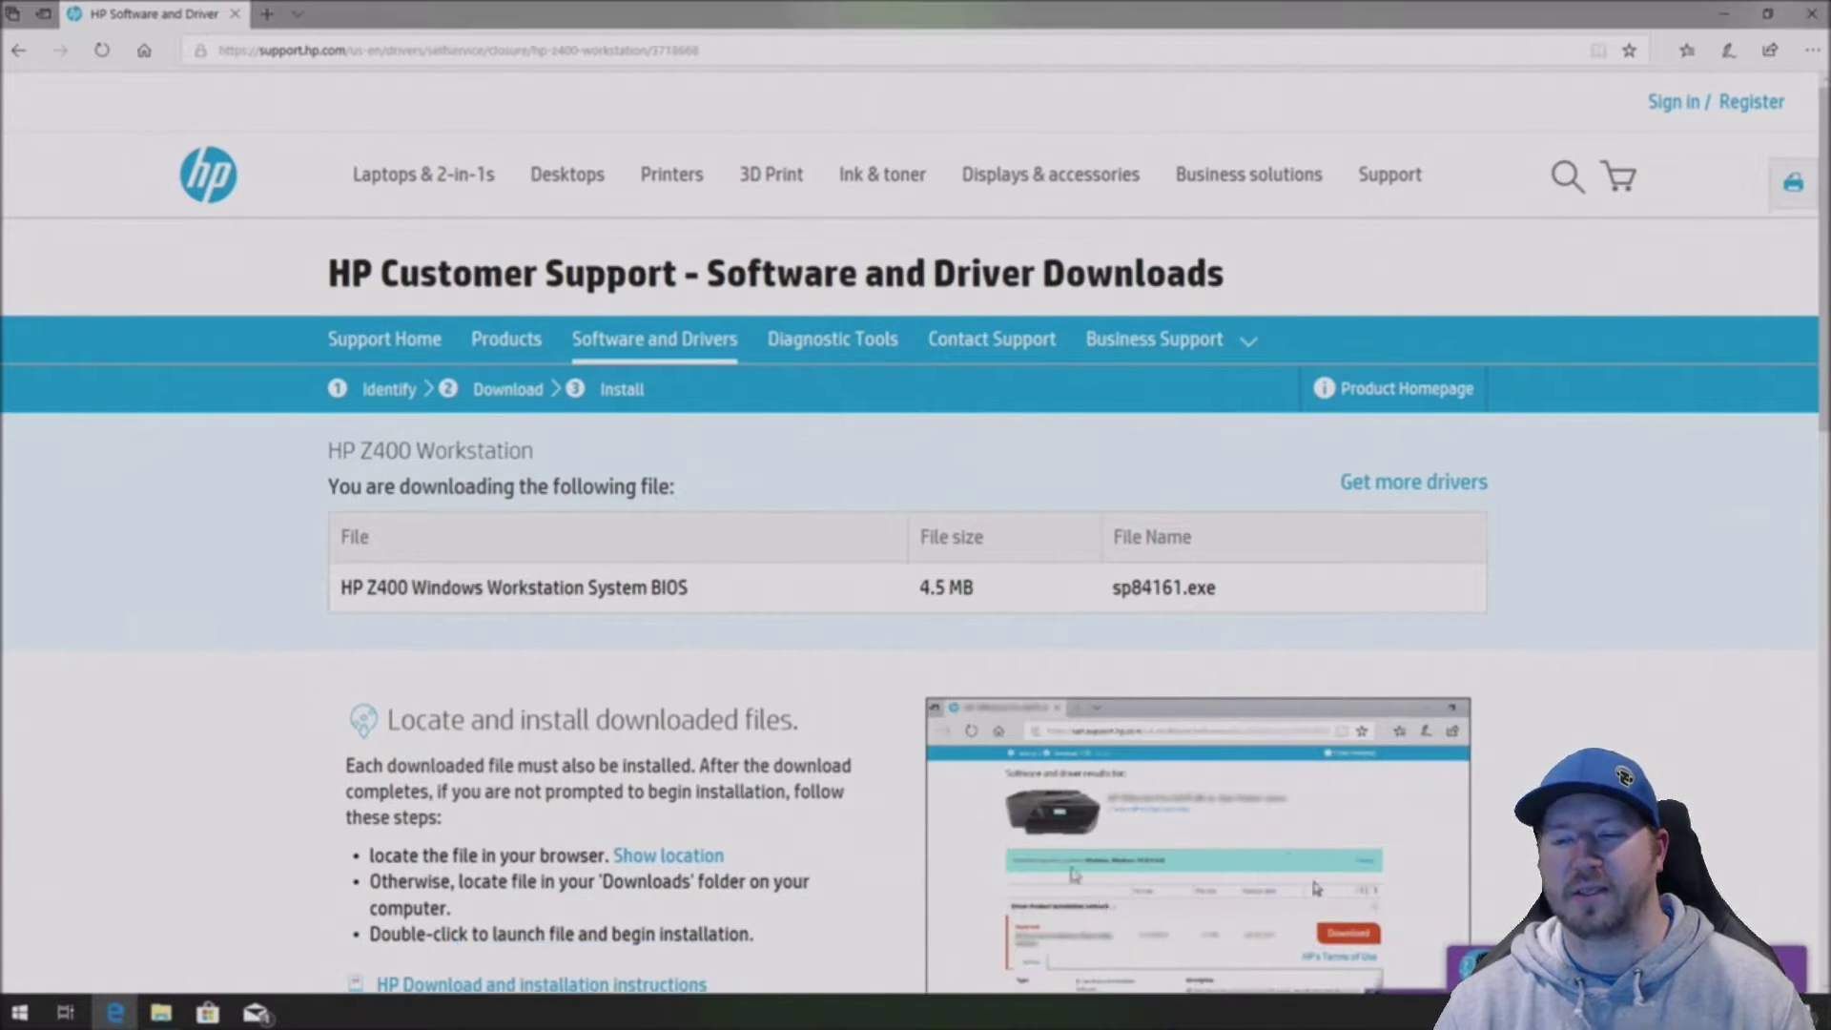
{"action": "left_click", "coordinate": [868, 660]}
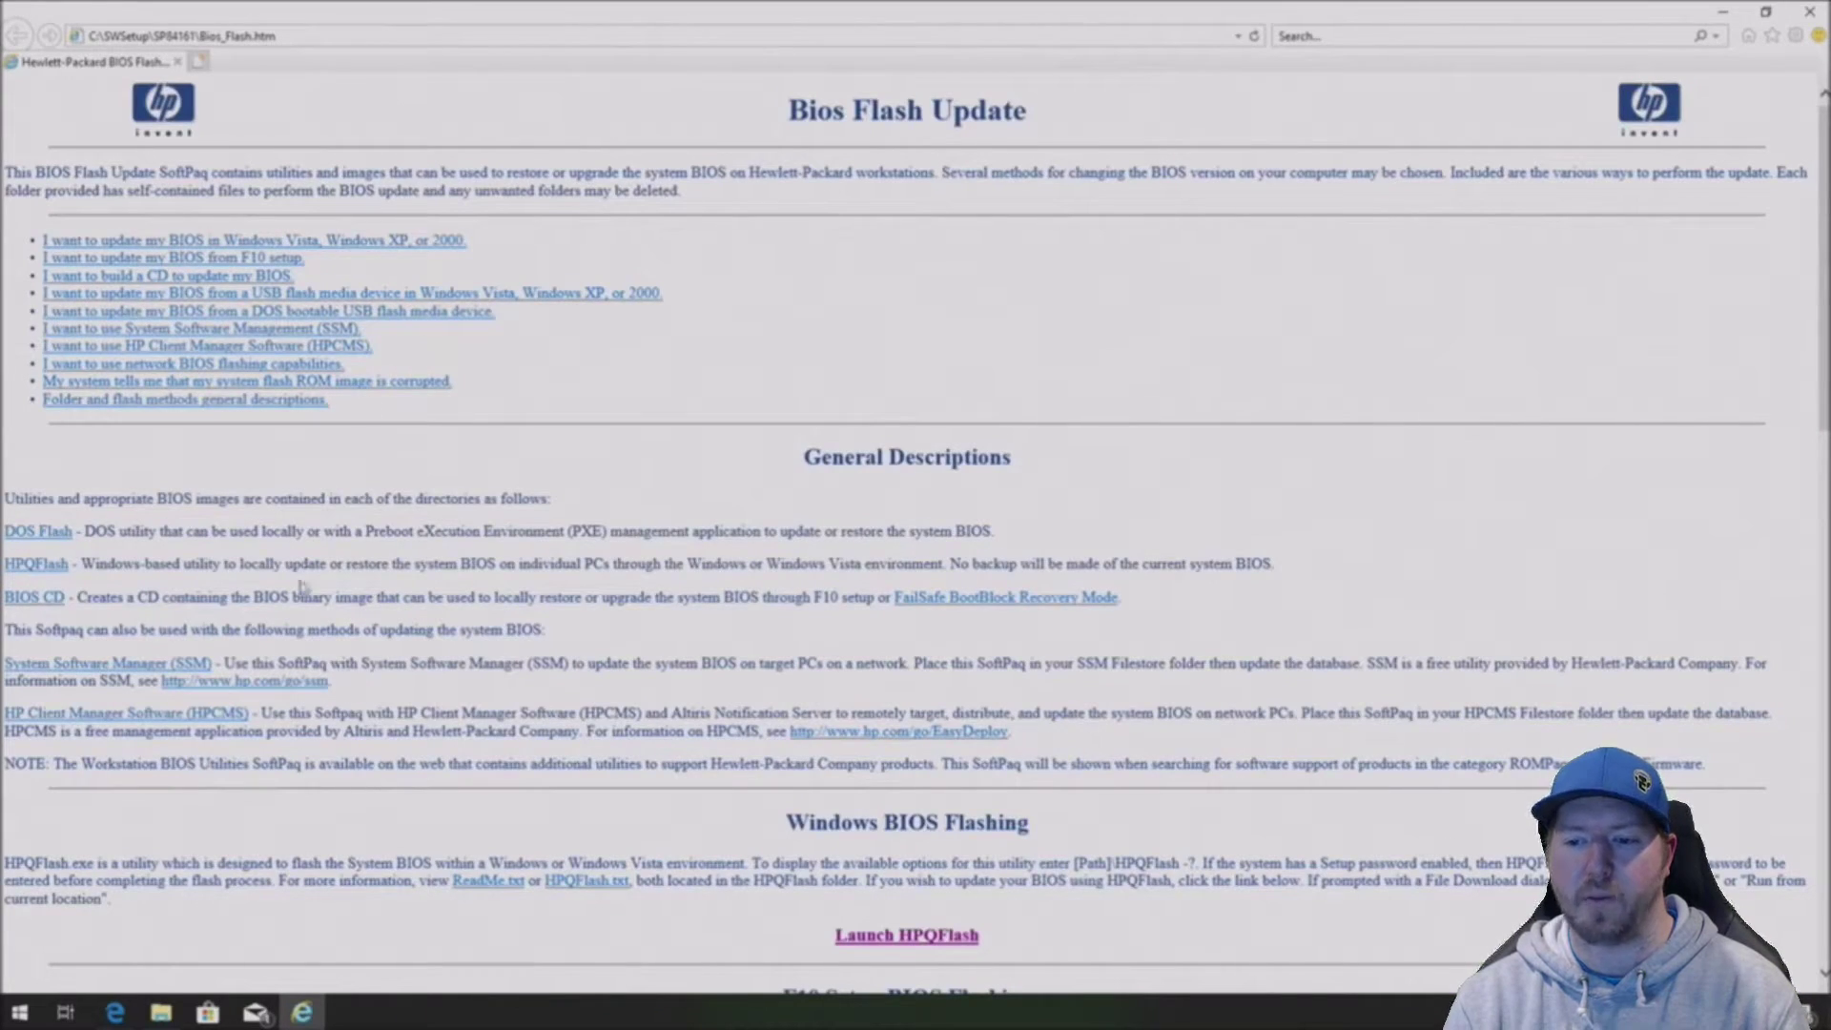
{"action": "scroll", "coordinate": [732, 703], "scroll_direction": "down", "scroll_amount": 5}
{"action": "left_click", "coordinate": [896, 527]}
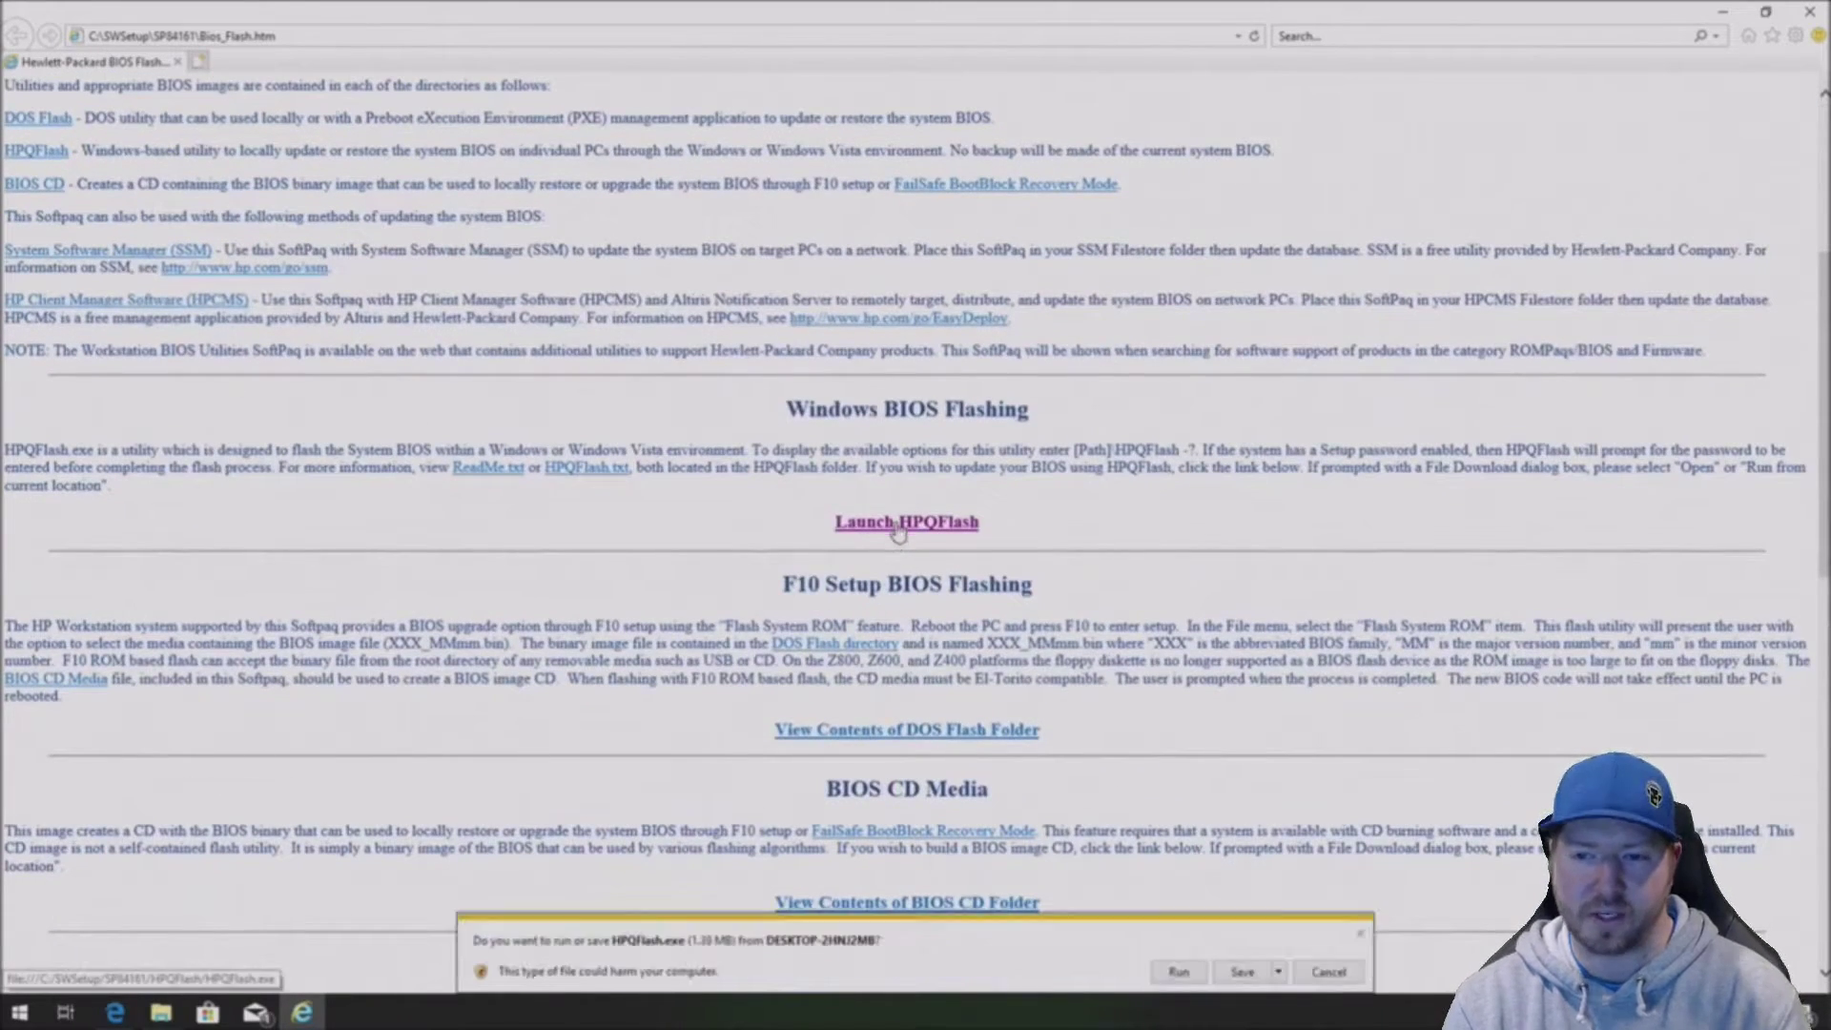
{"action": "left_click", "coordinate": [1179, 971]}
{"action": "left_click", "coordinate": [1191, 971]}
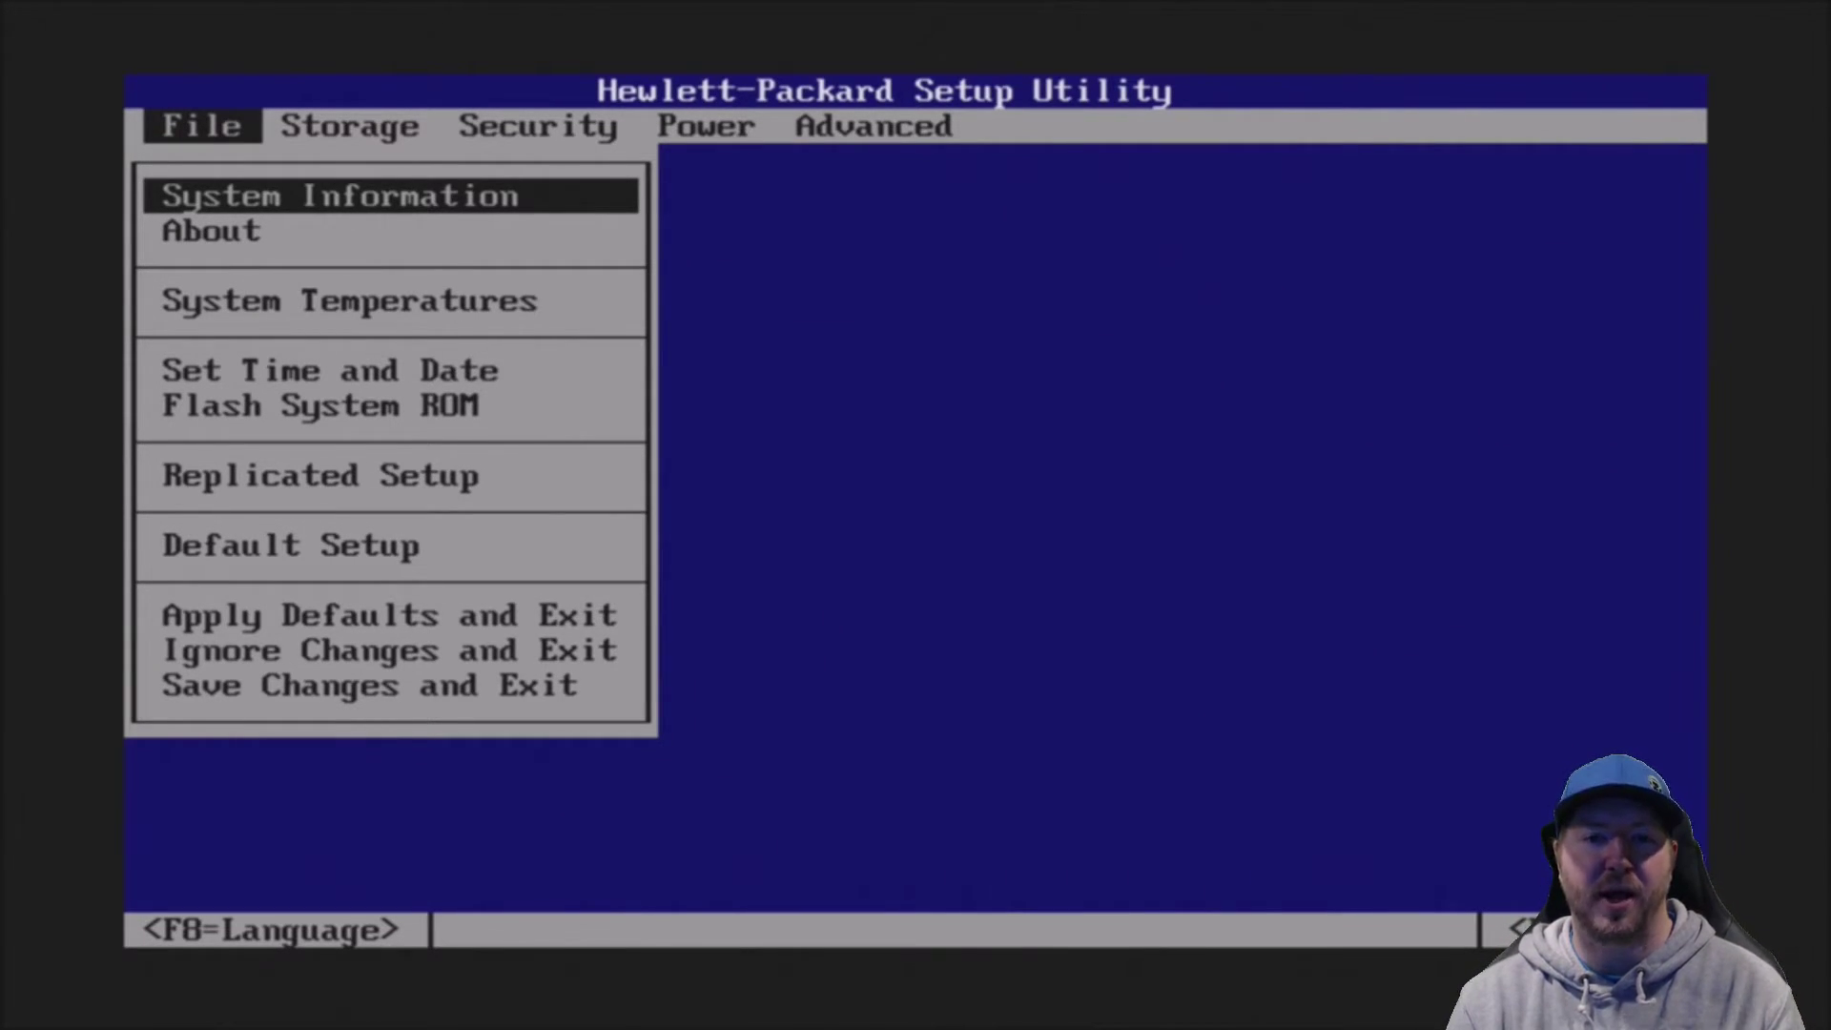
Open System Information in the Hewlett-Packard Setup Utility
{"action": "key", "text": "Return"}
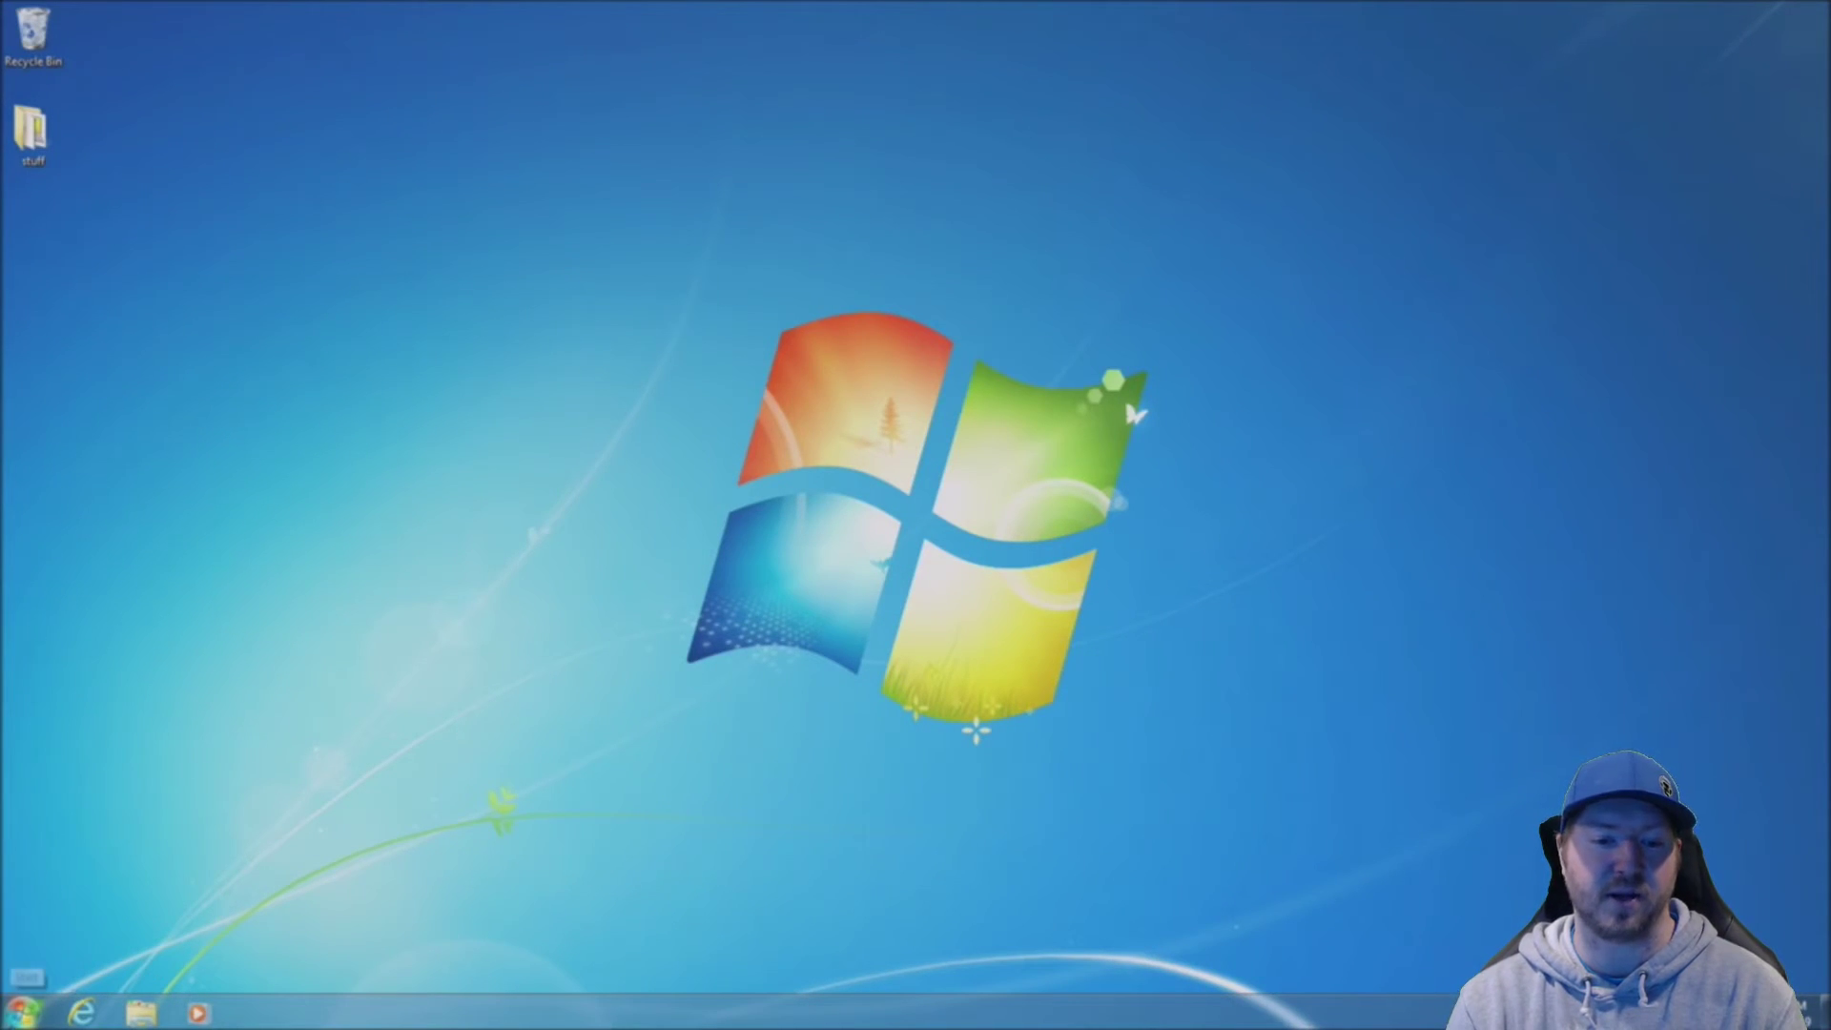
Open the Windows 7 system properties and check the computer's Windows Experience Index scores
{"action": "left_click", "coordinate": [23, 1010]}
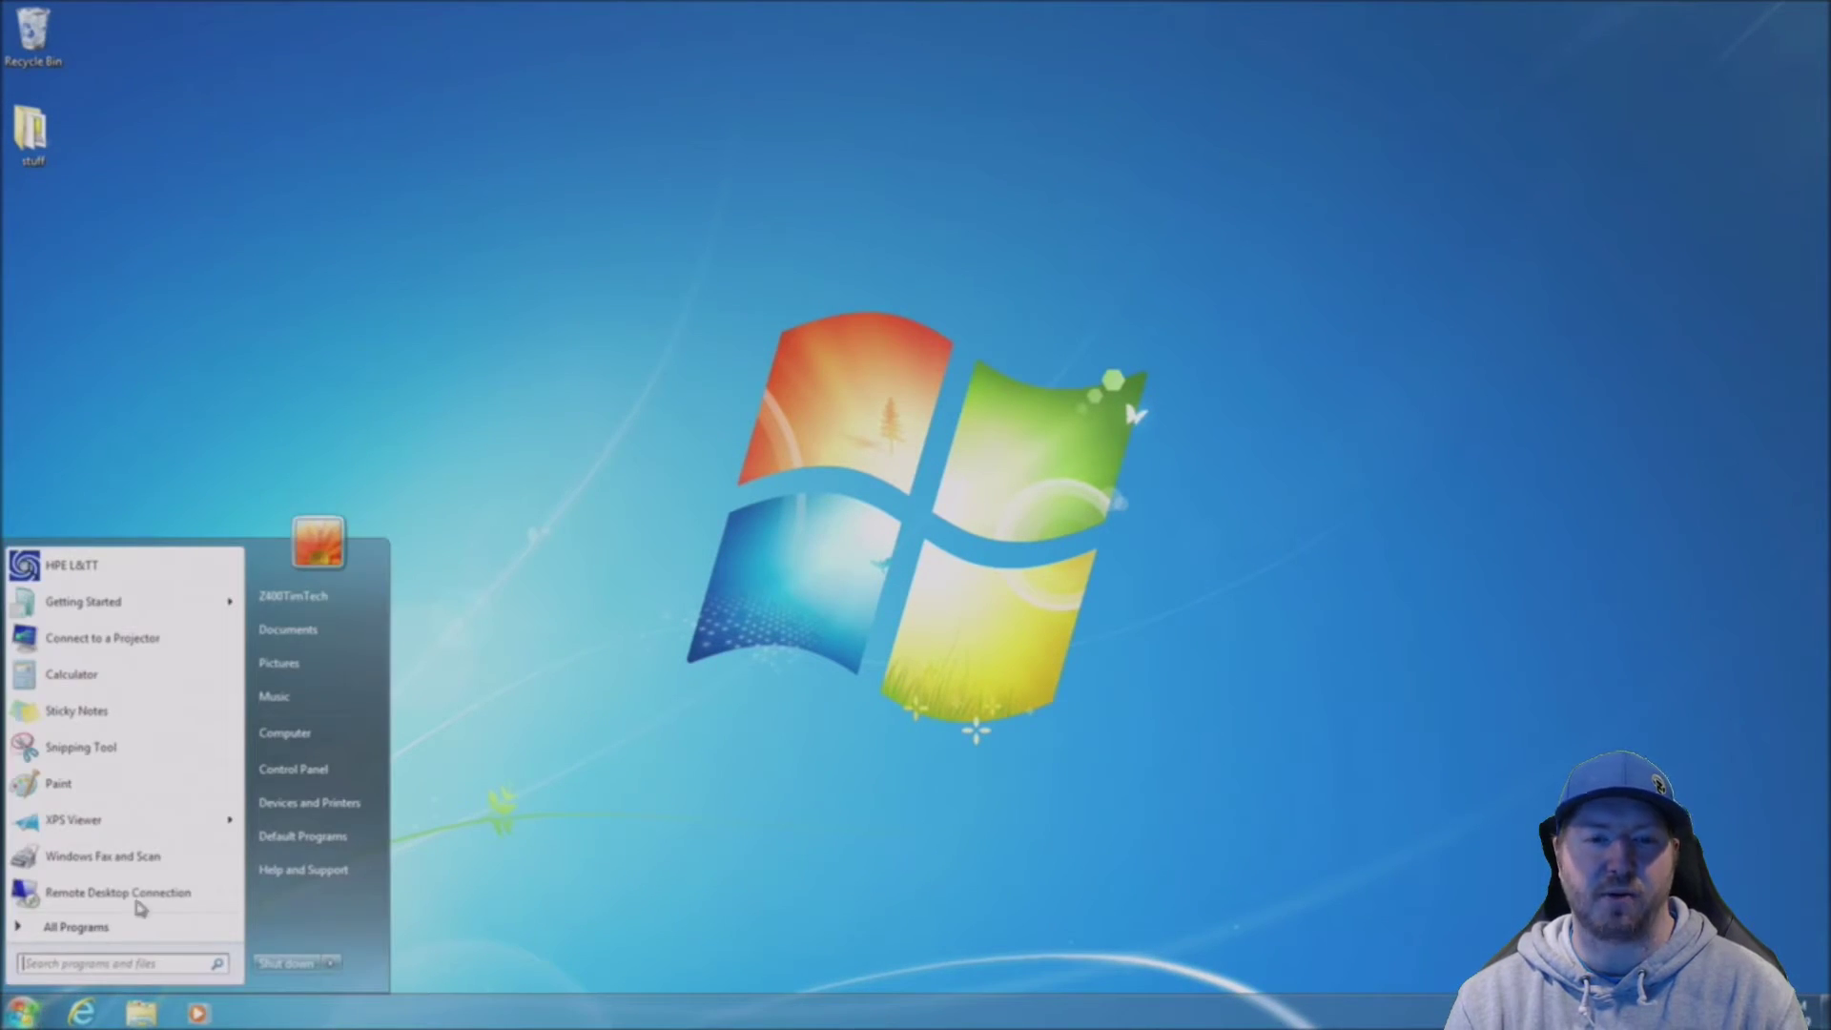
{"action": "left_click", "coordinate": [271, 733]}
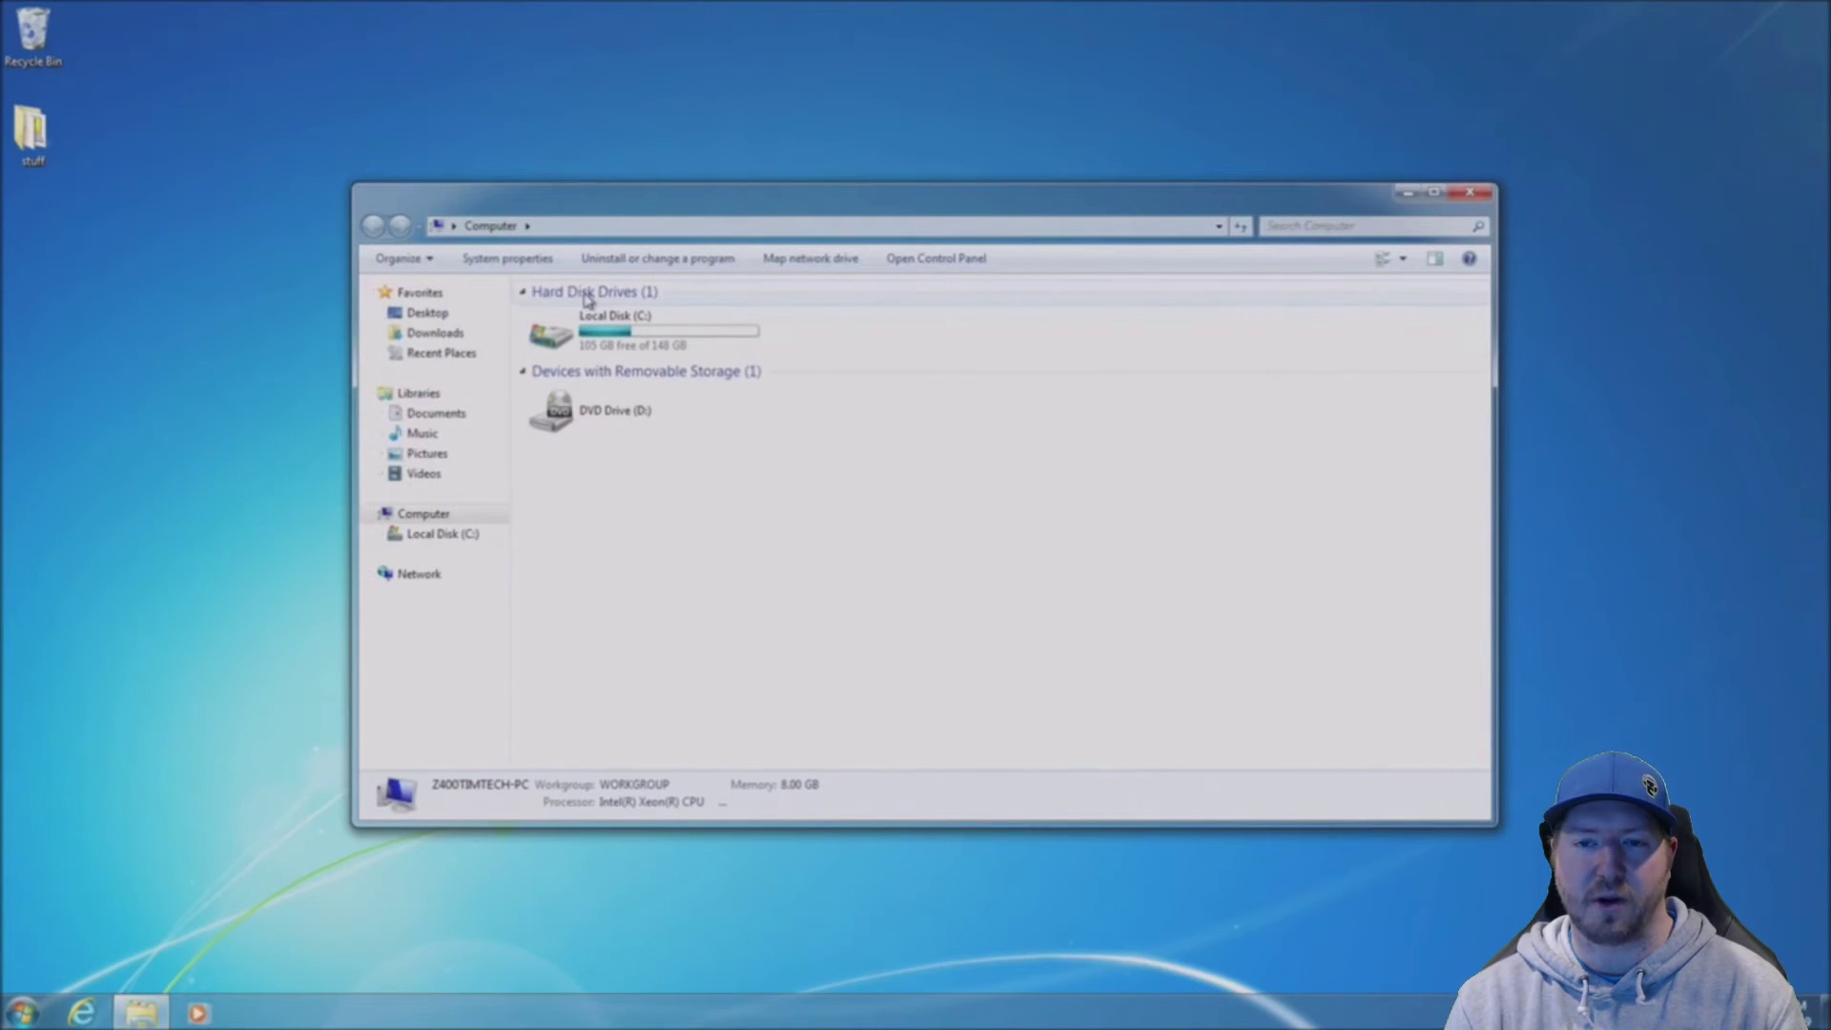
{"action": "left_click", "coordinate": [481, 259]}
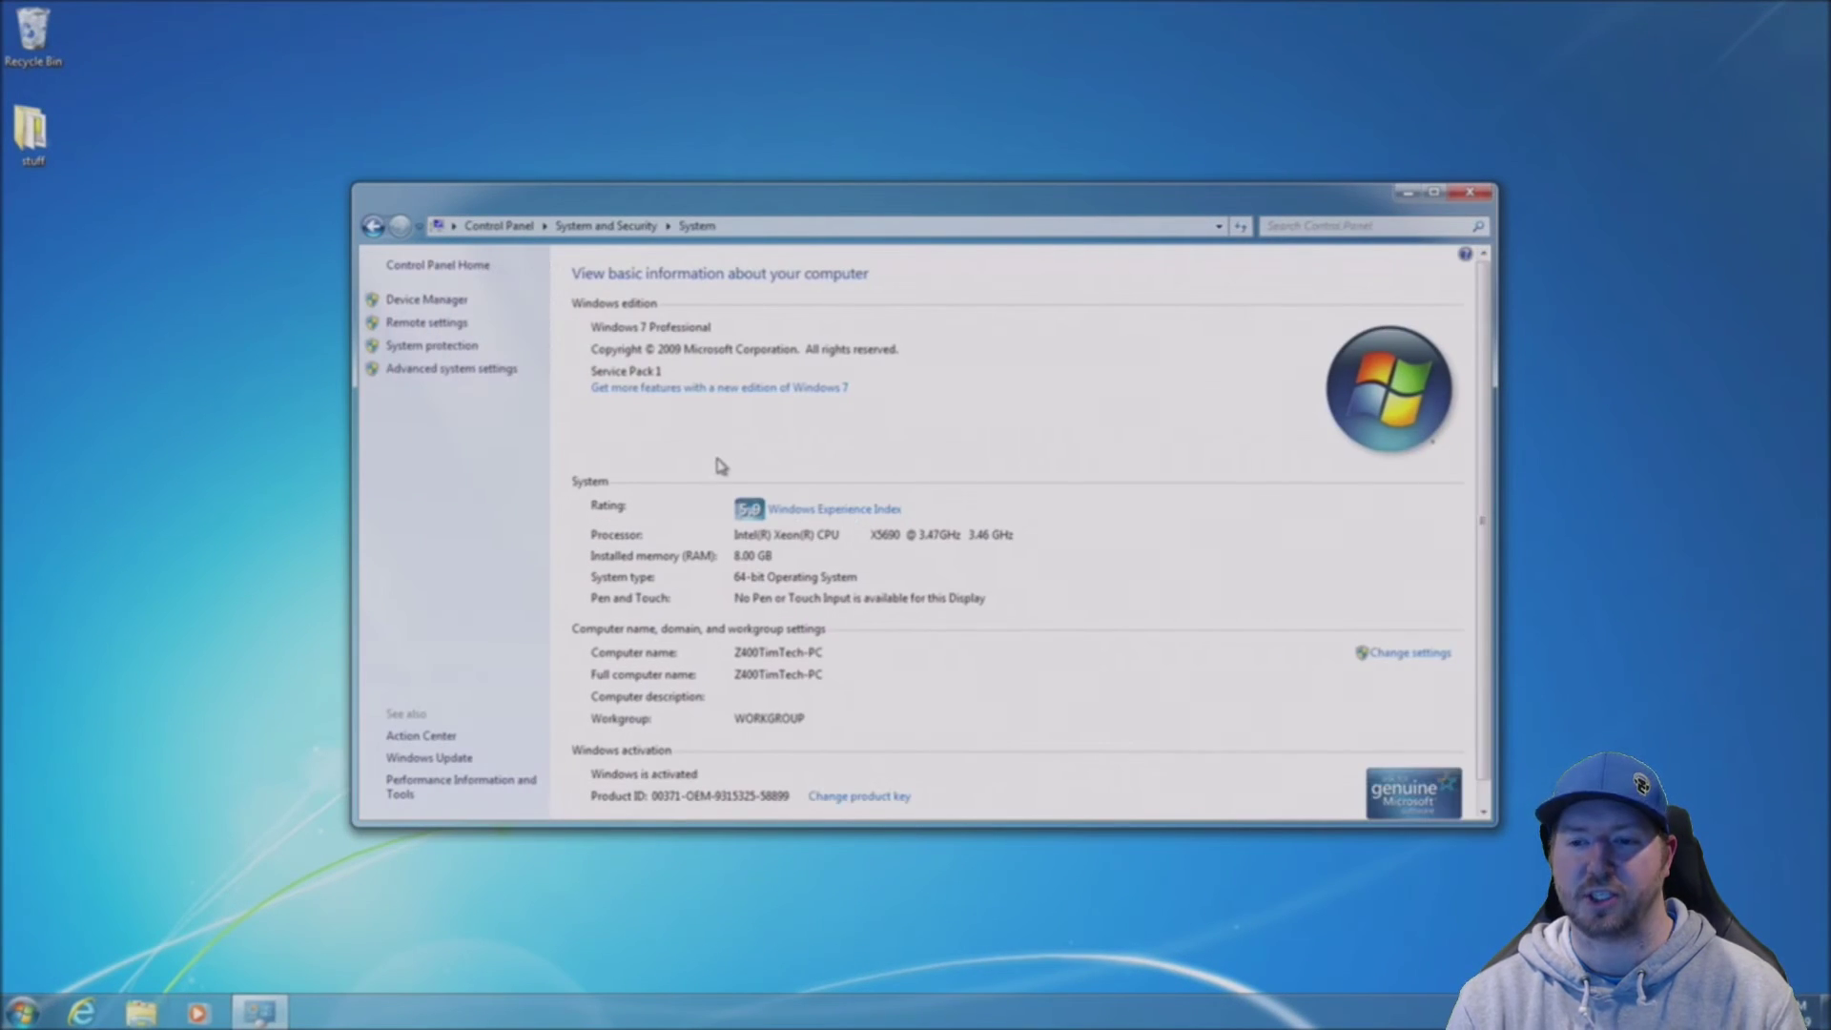
{"action": "left_click", "coordinate": [846, 510]}
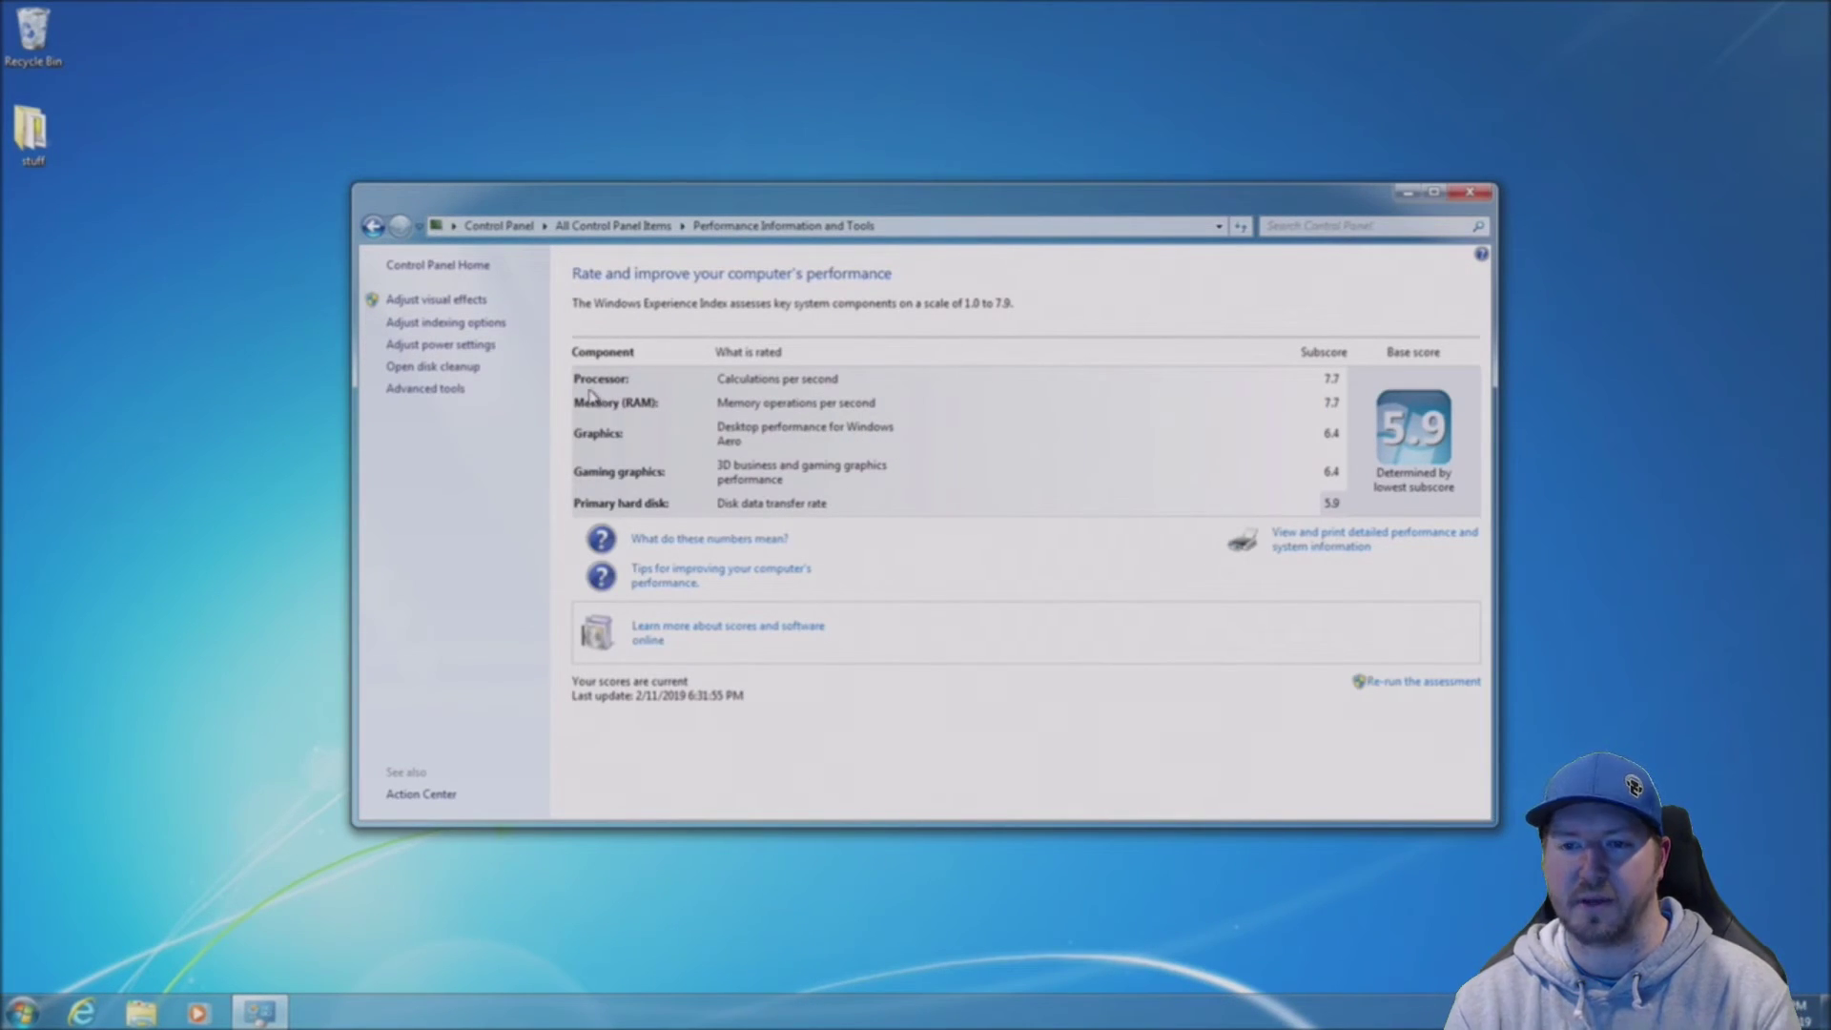
Return to the system properties, open Device Manager and expand the Processors category
{"action": "left_click", "coordinate": [372, 228]}
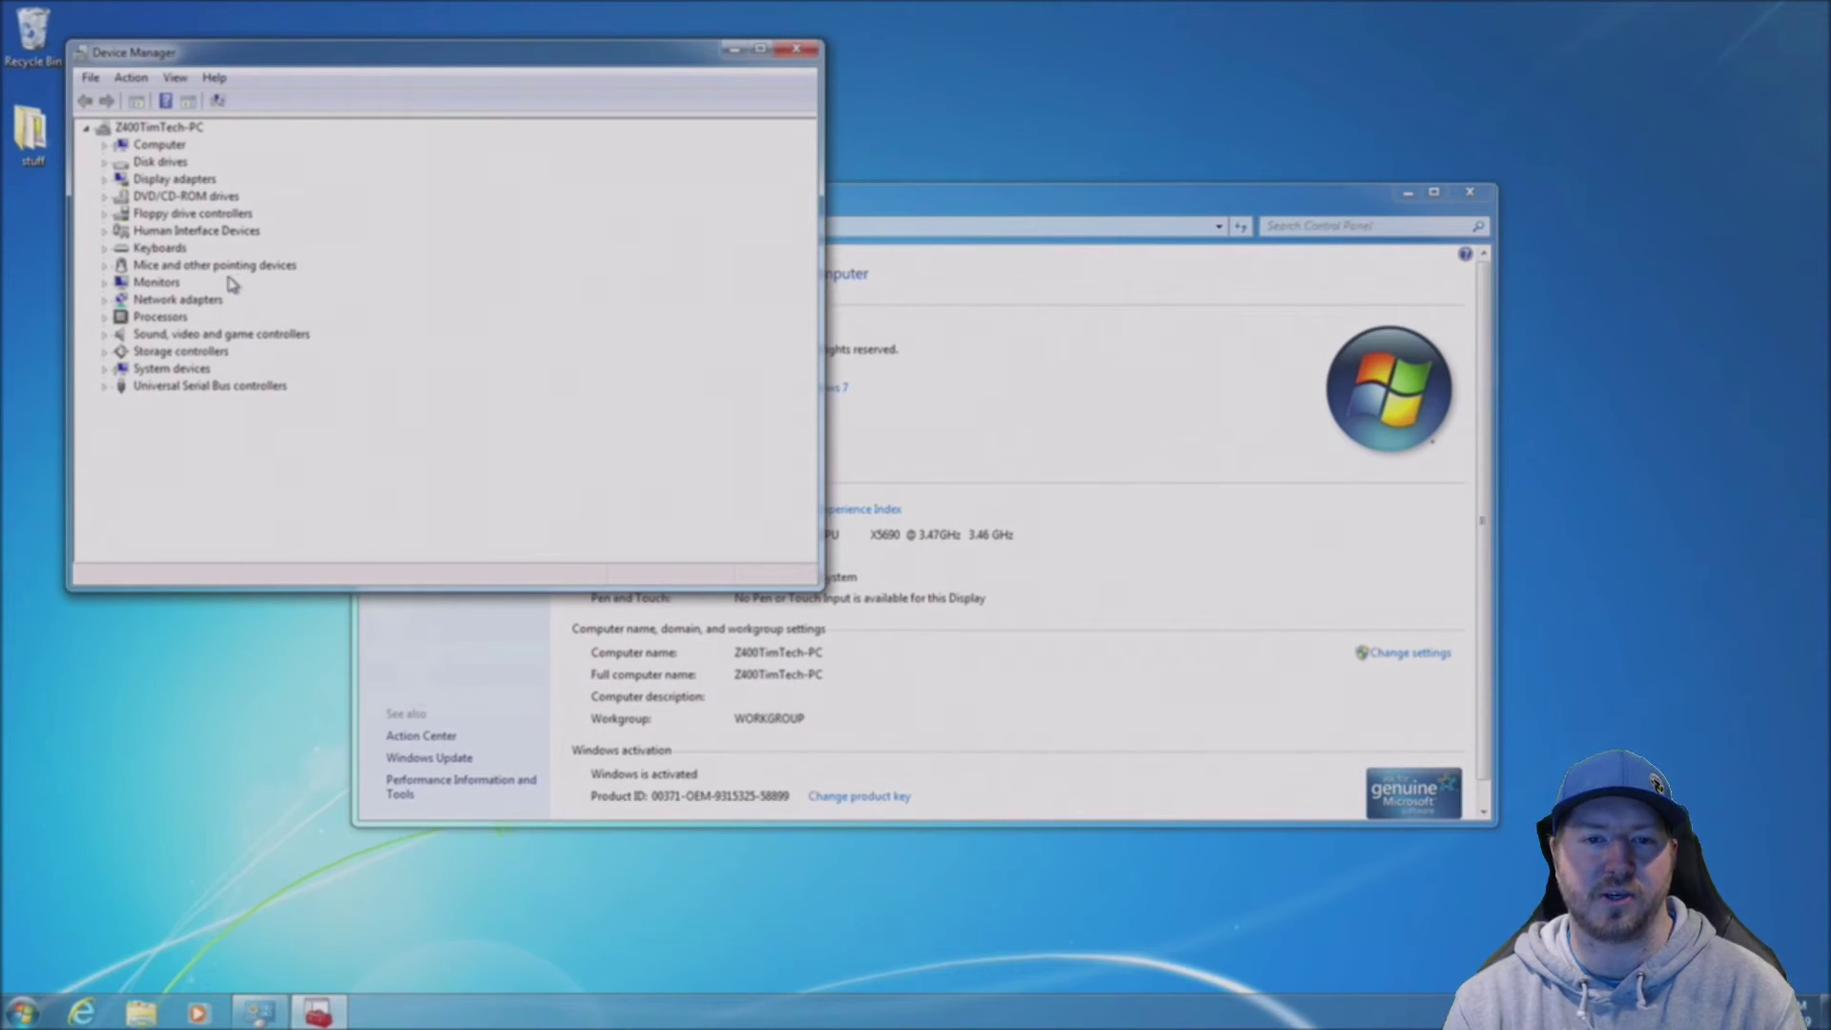
{"action": "left_click", "coordinate": [104, 320]}
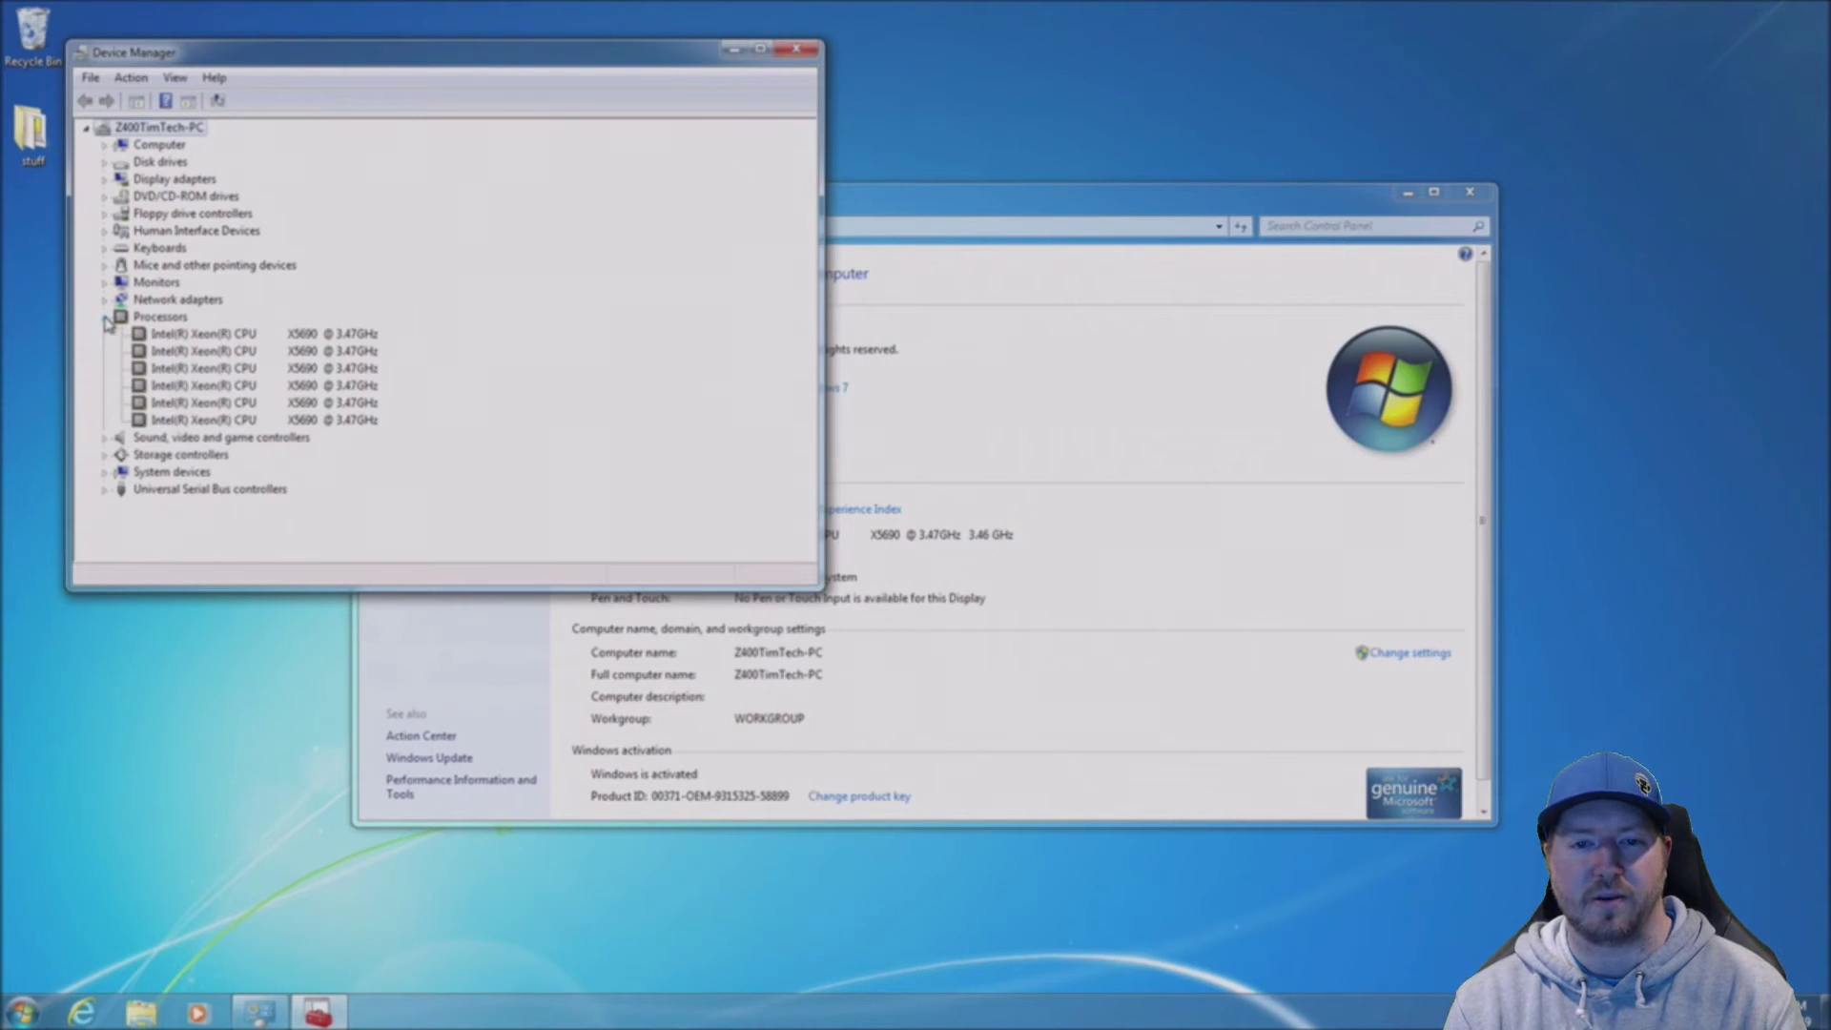